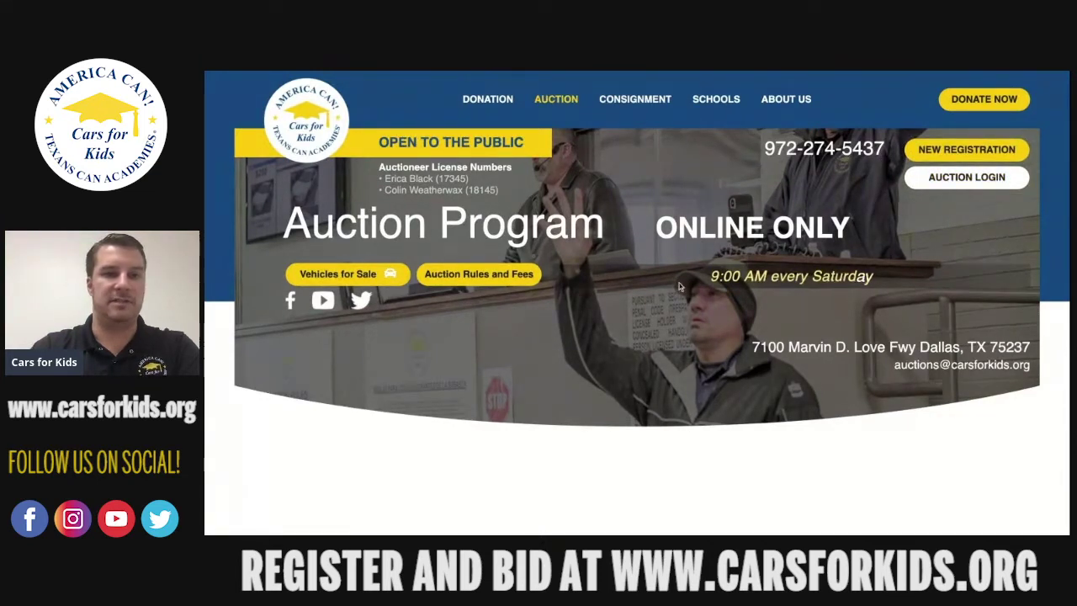
Read the Auction Program's online and proxy bidding options, then go to Vehicles For Sale.
scroll(533, 358, down, 1)
scroll(533, 359, down, 5)
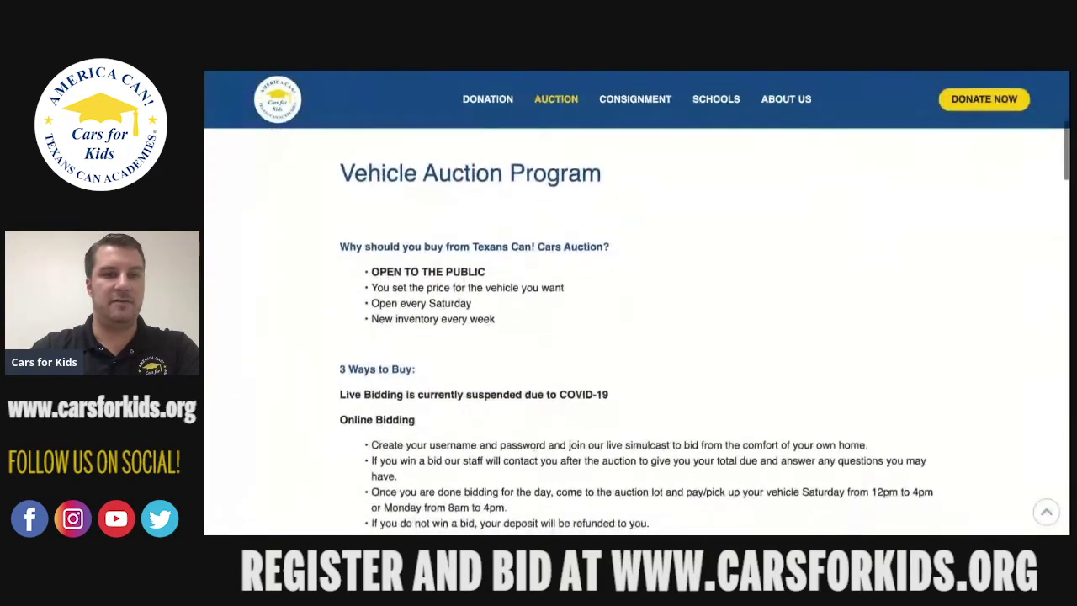
scroll(635, 331, down, 2)
scroll(488, 255, down, 1)
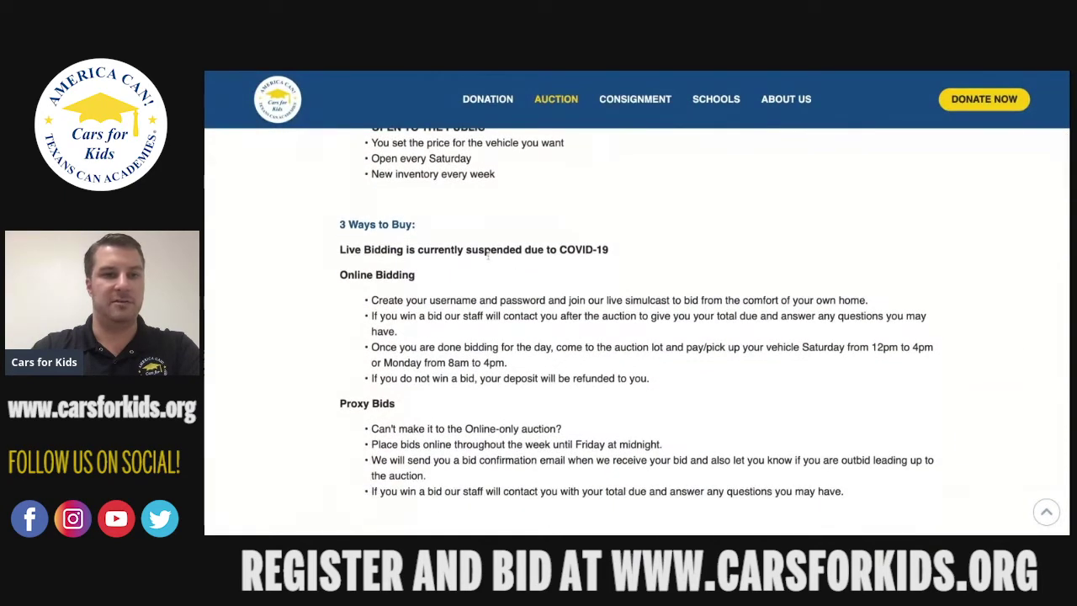
scroll(596, 270, down, 1)
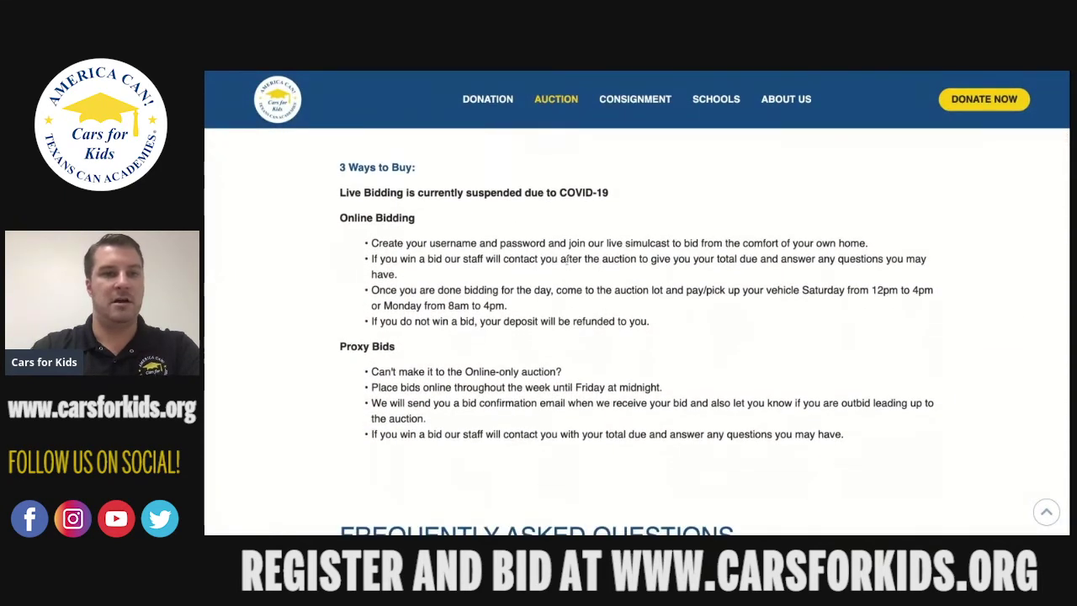
scroll(563, 342, down, 1)
scroll(564, 339, up, 8)
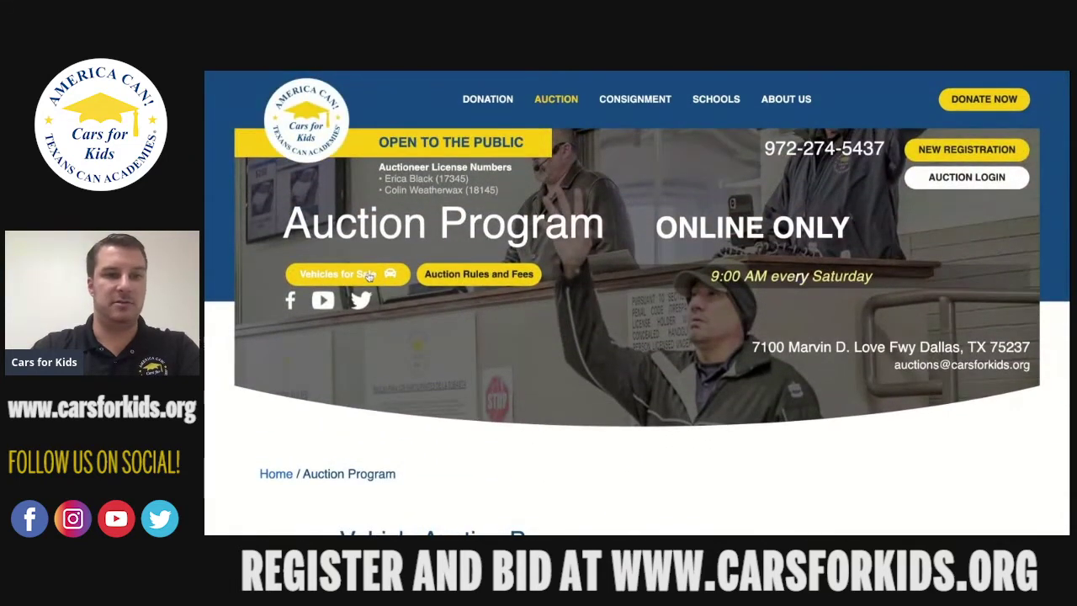
click(368, 276)
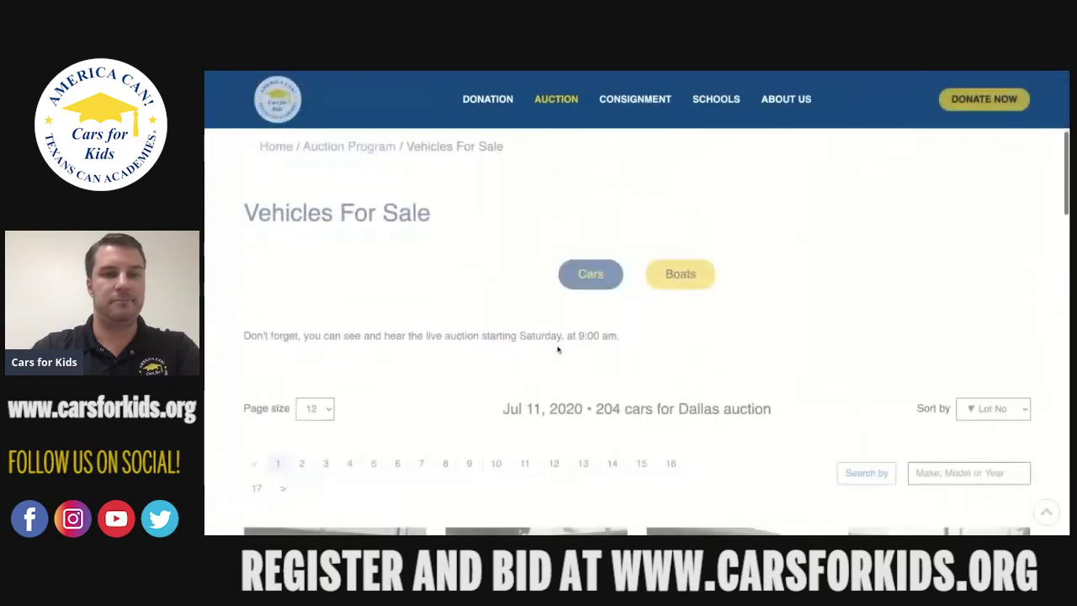
Browse the 204 cars listed for the Jul 11, 2020 Dallas auction, then go to Auction Rules and Fees.
scroll(557, 349, down, 4)
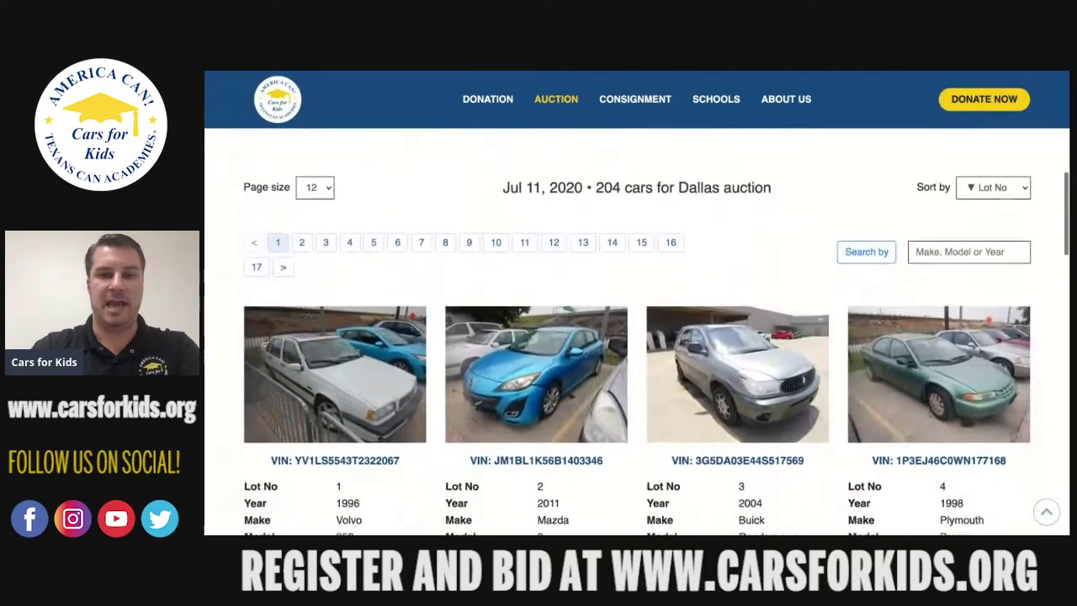
scroll(636, 332, down, 1)
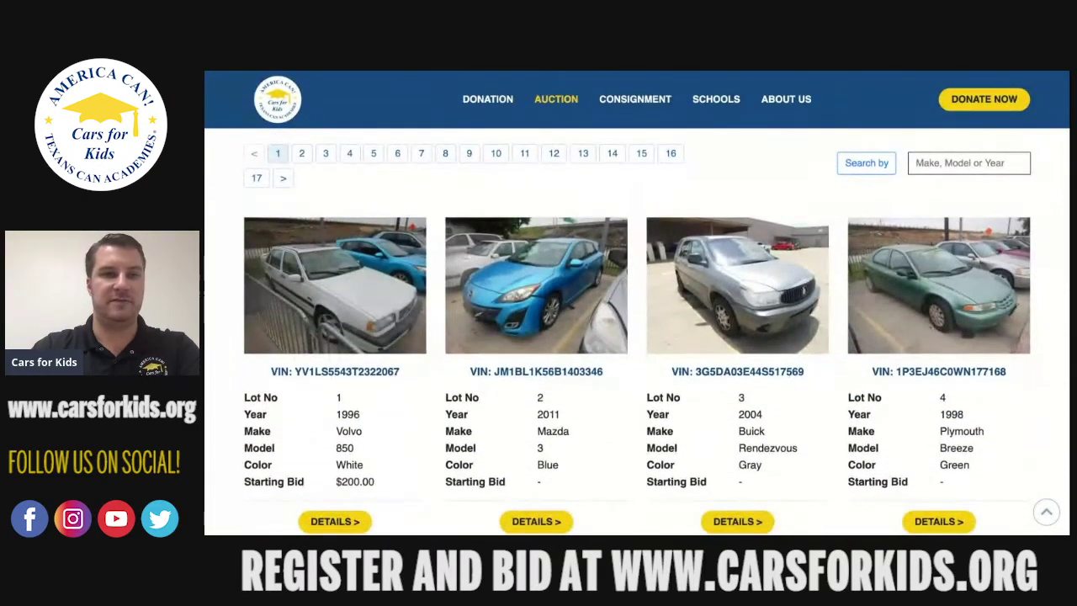
scroll(503, 287, up, 3)
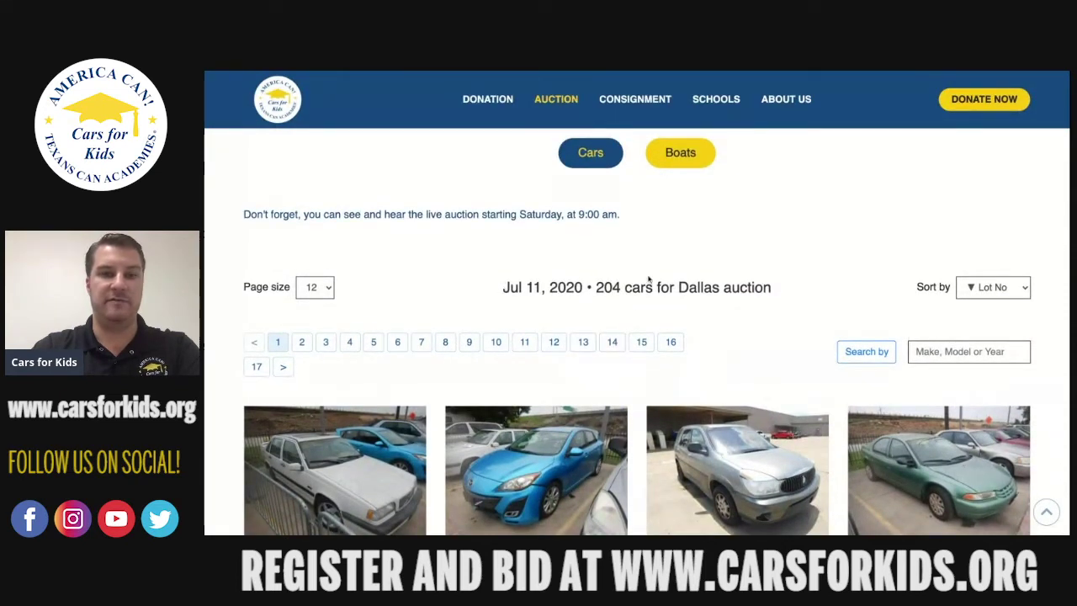
scroll(685, 303, up, 4)
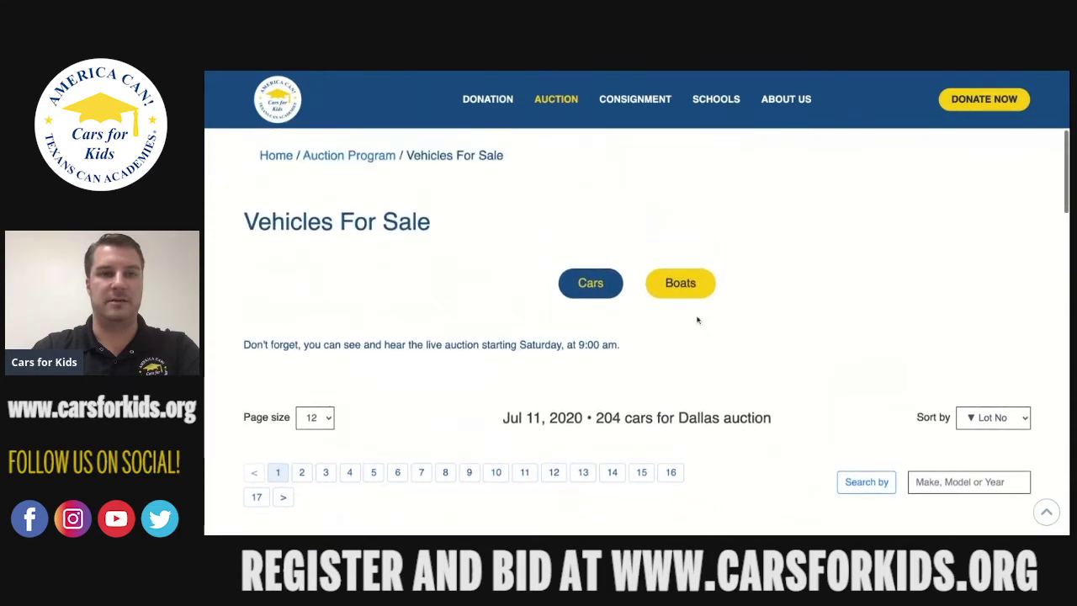
scroll(698, 320, up, 5)
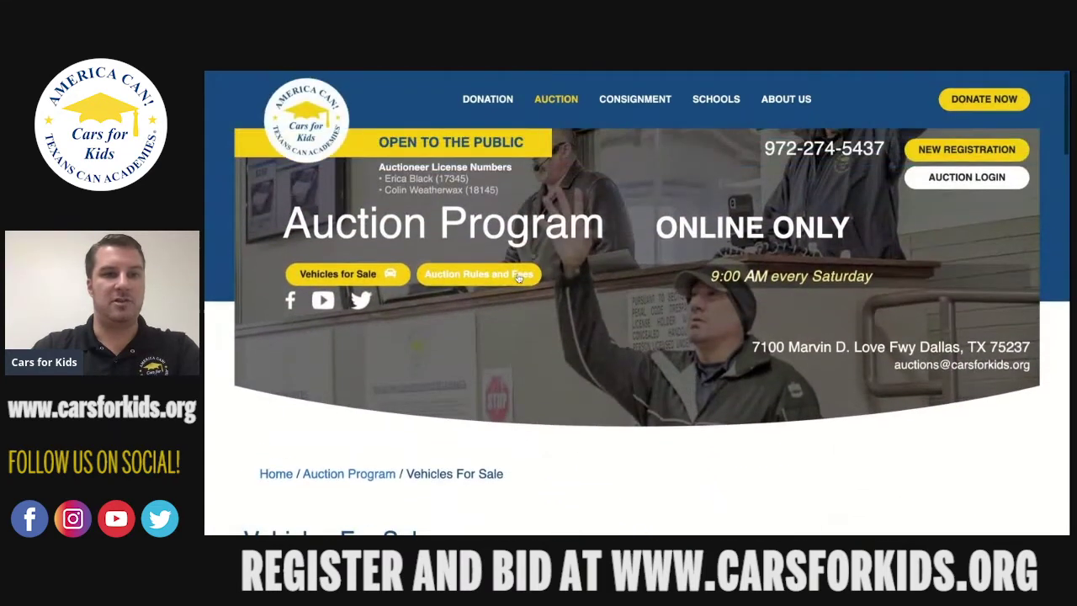
click(519, 278)
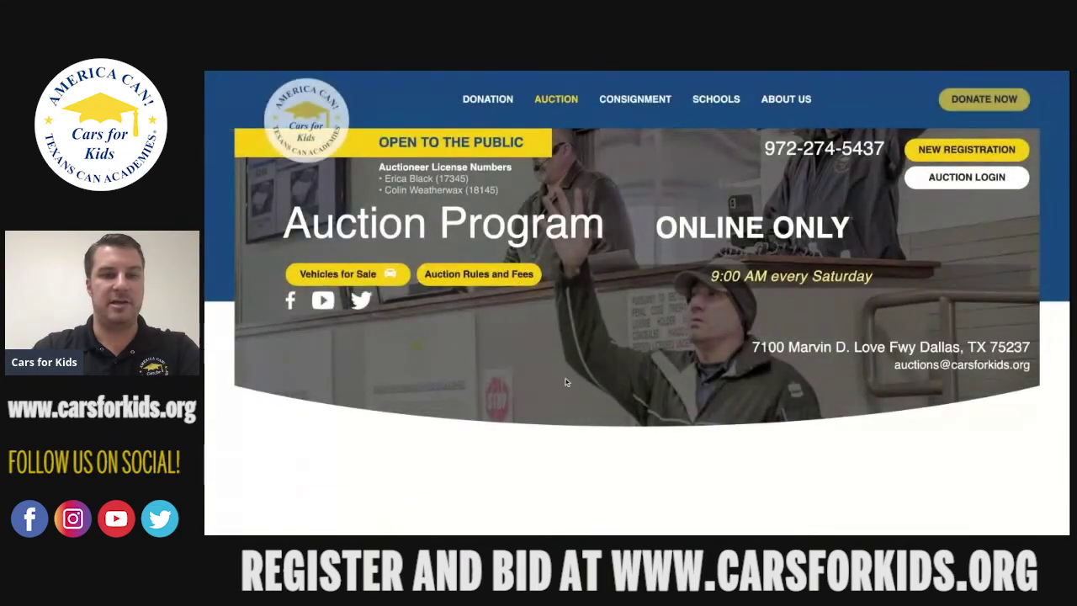
Read the auction rules on the $200.00 refundable deposit and accepted IDs, then go to FEES.
scroll(565, 382, down, 5)
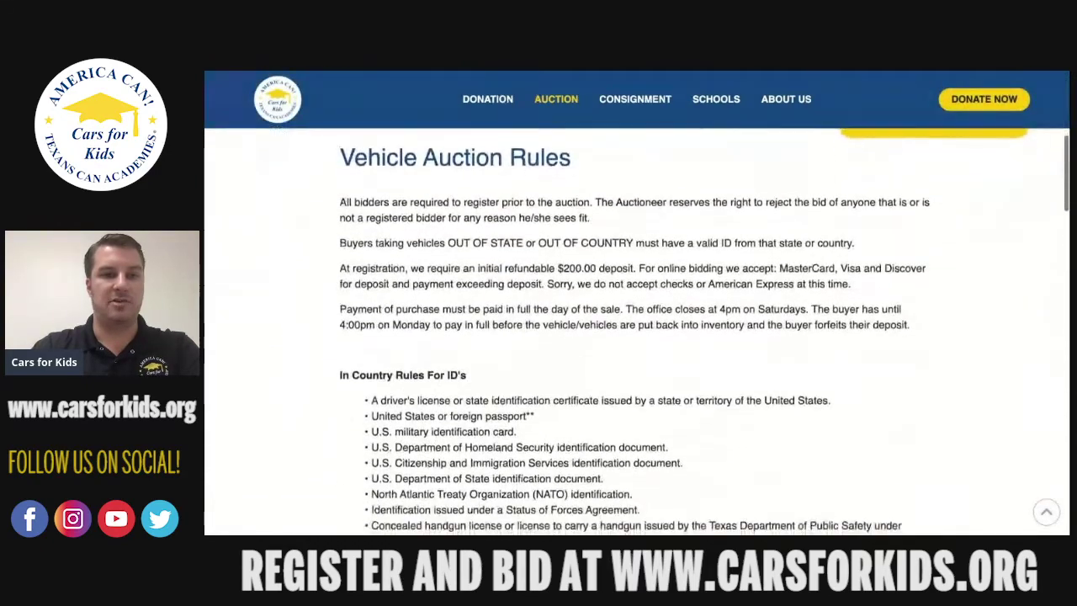
scroll(575, 336, down, 4)
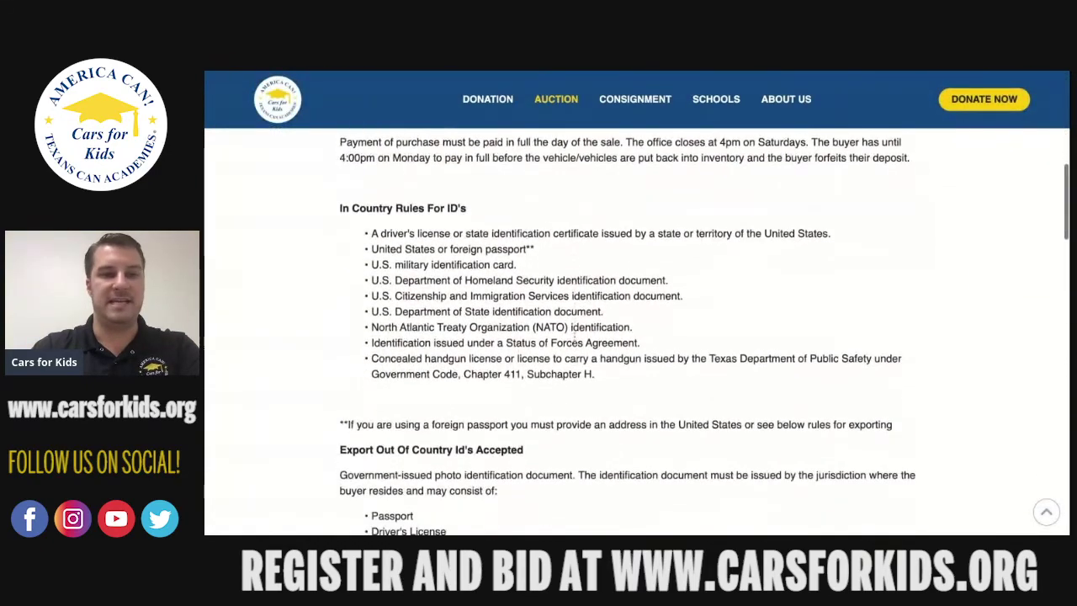
scroll(574, 336, down, 5)
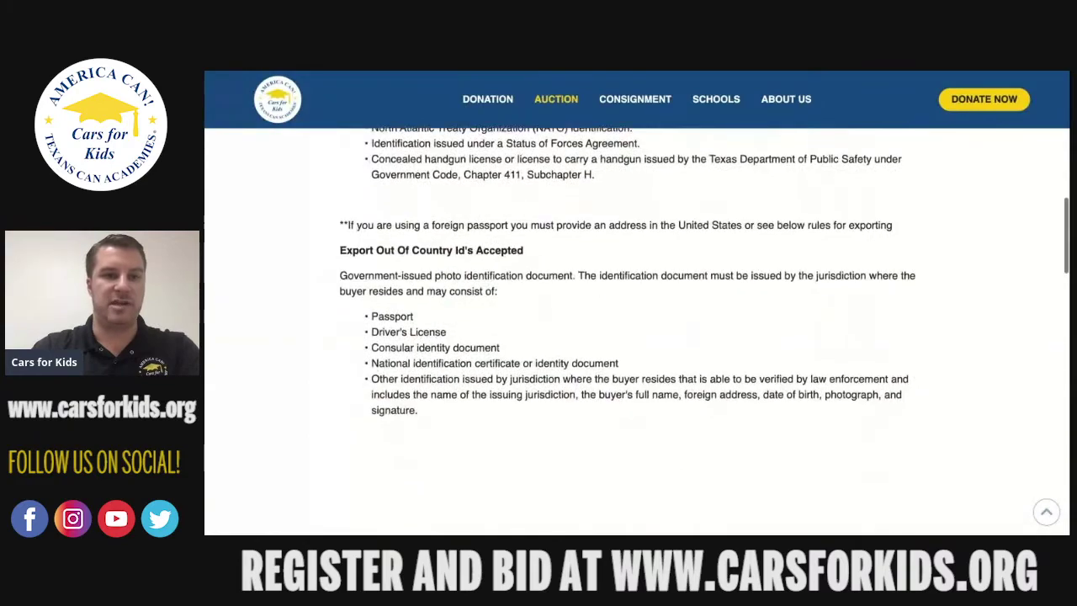
scroll(634, 332, down, 5)
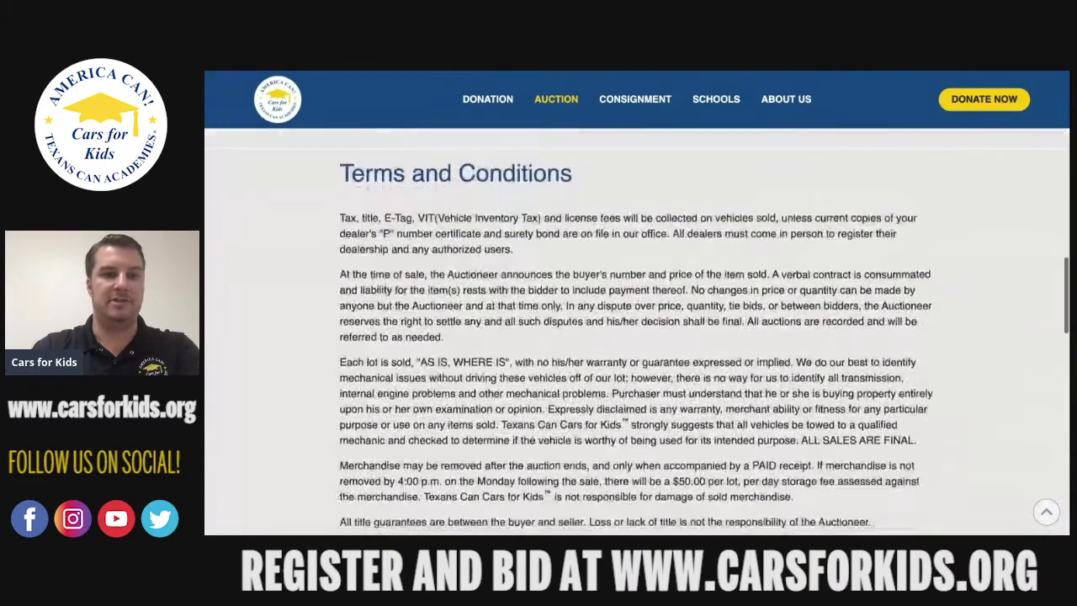
scroll(637, 332, up, 12)
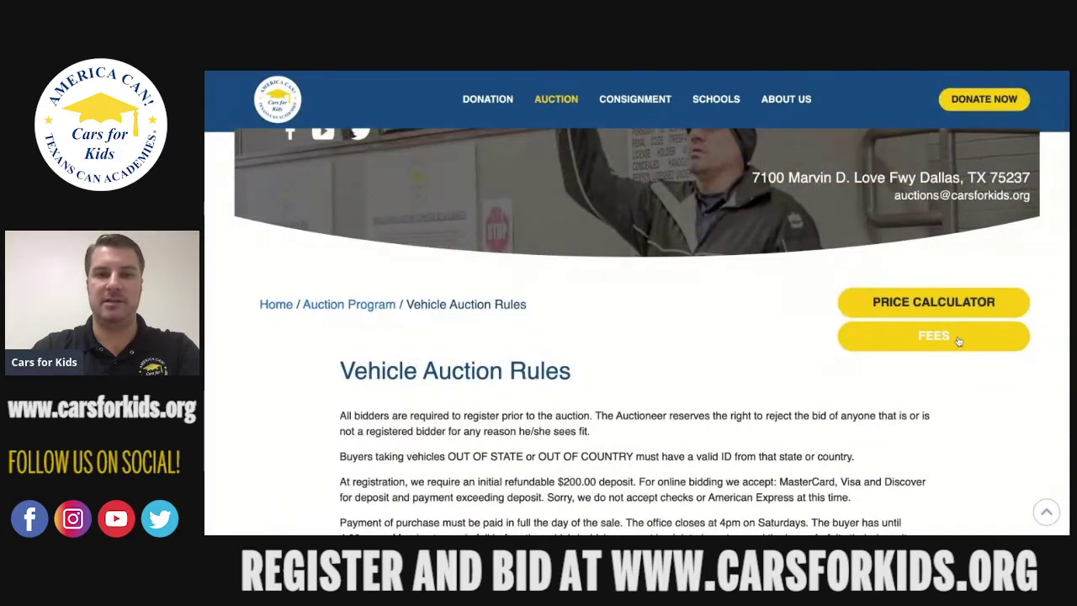
click(947, 337)
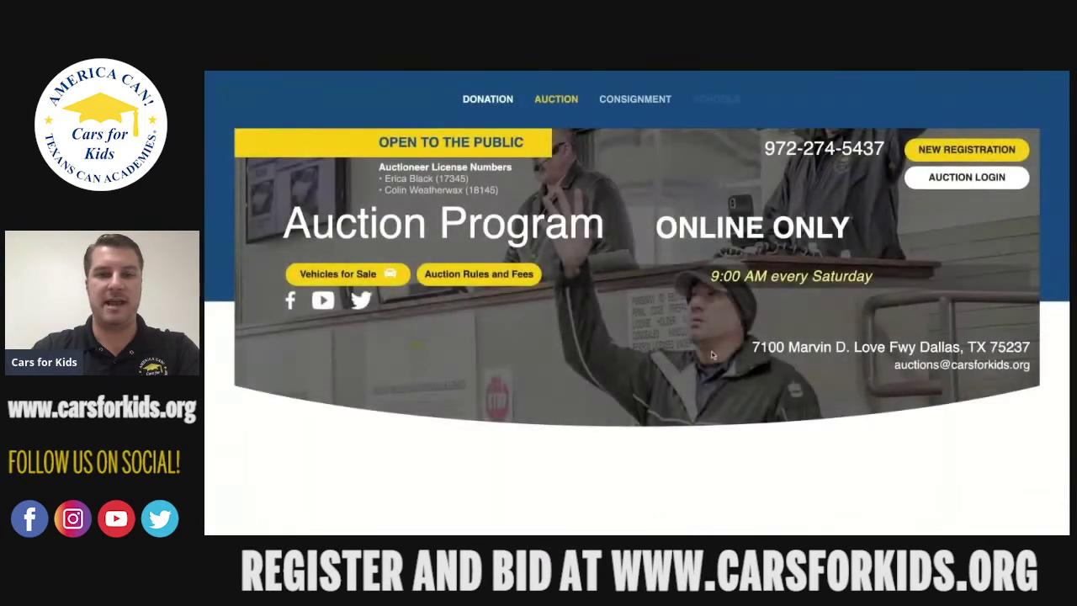
Scroll through the invoice fees and the Buyer's Premium table, starting at $35.00, and back to the top.
scroll(686, 355, down, 1)
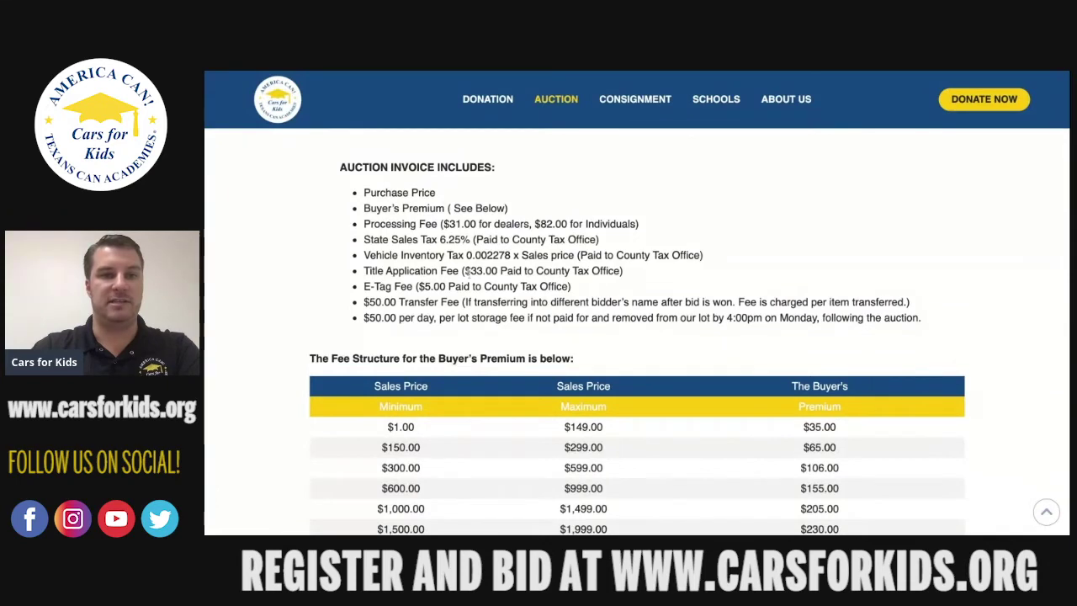
scroll(468, 270, down, 3)
scroll(468, 273, down, 2)
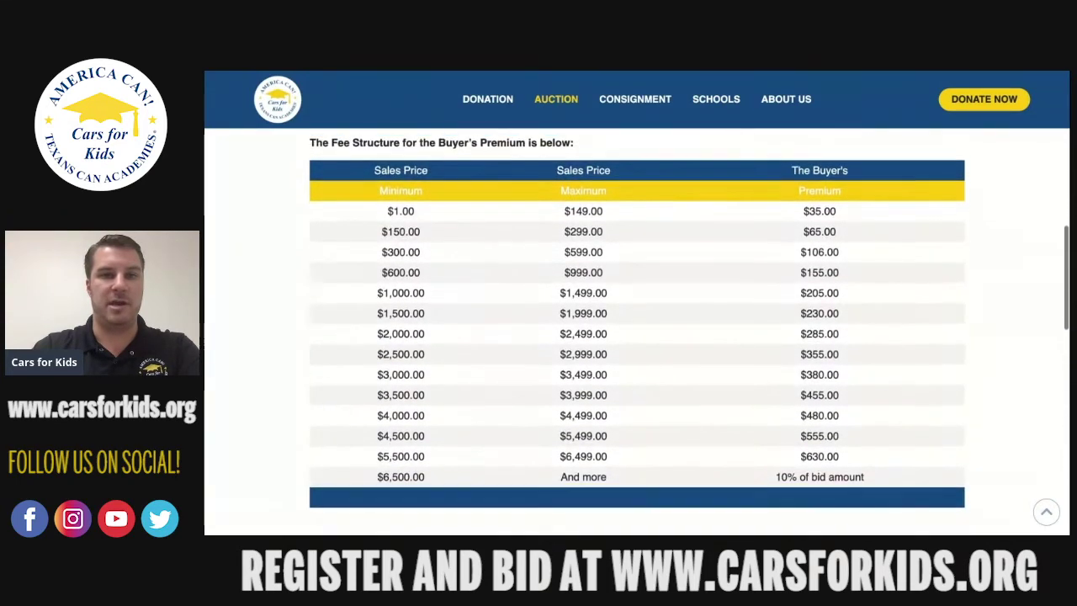
scroll(472, 169, up, 3)
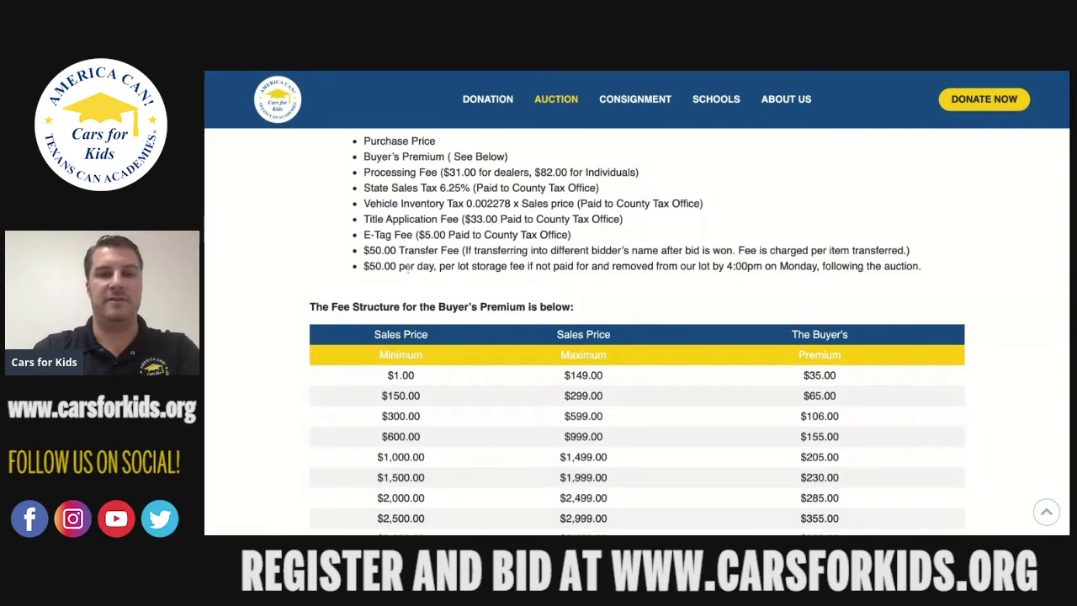
scroll(637, 332, up, 4)
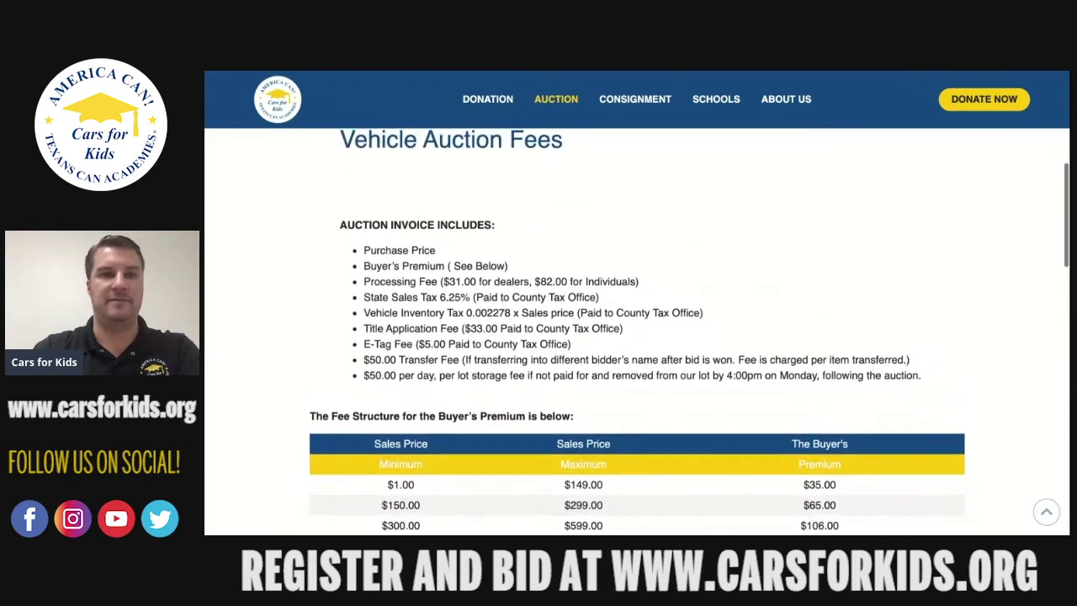
scroll(637, 331, up, 1)
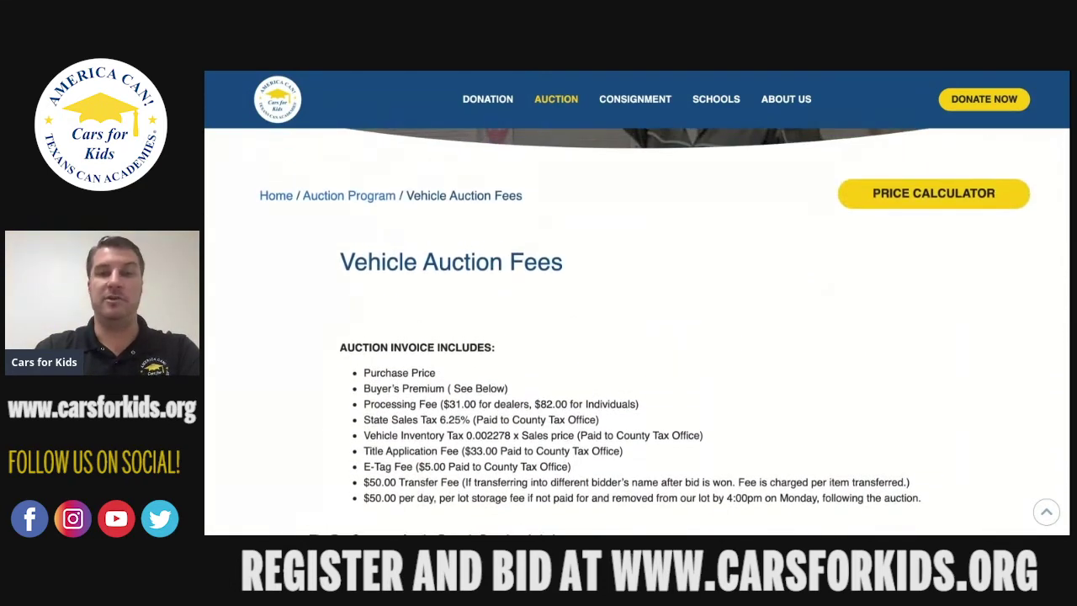
In the Price Calculator, compute the total due for a 1500 sale ($1,947.17).
click(935, 195)
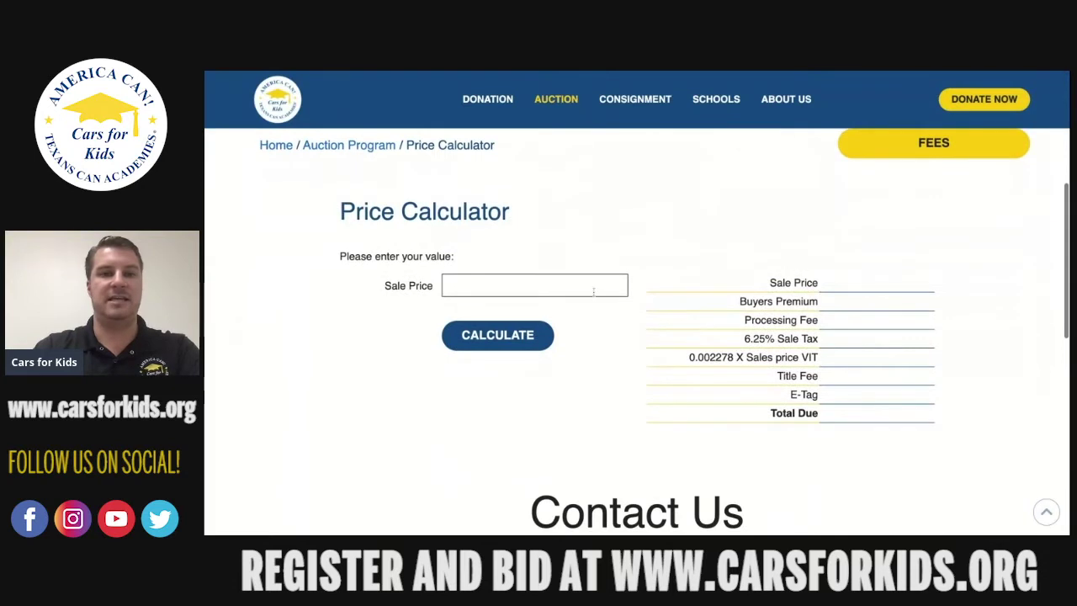
click(593, 290)
text(1500)
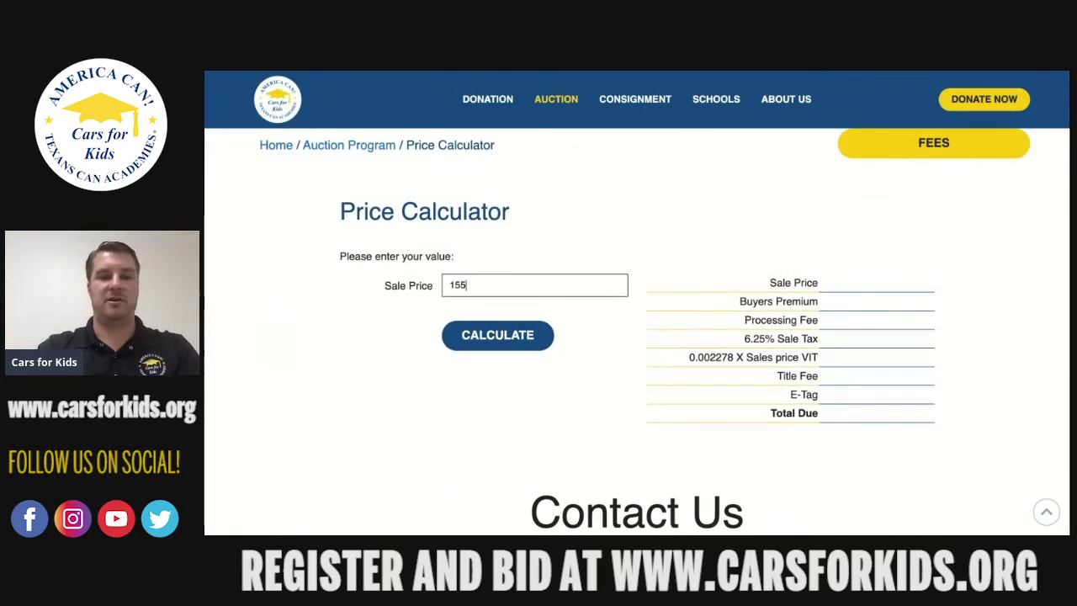
click(525, 337)
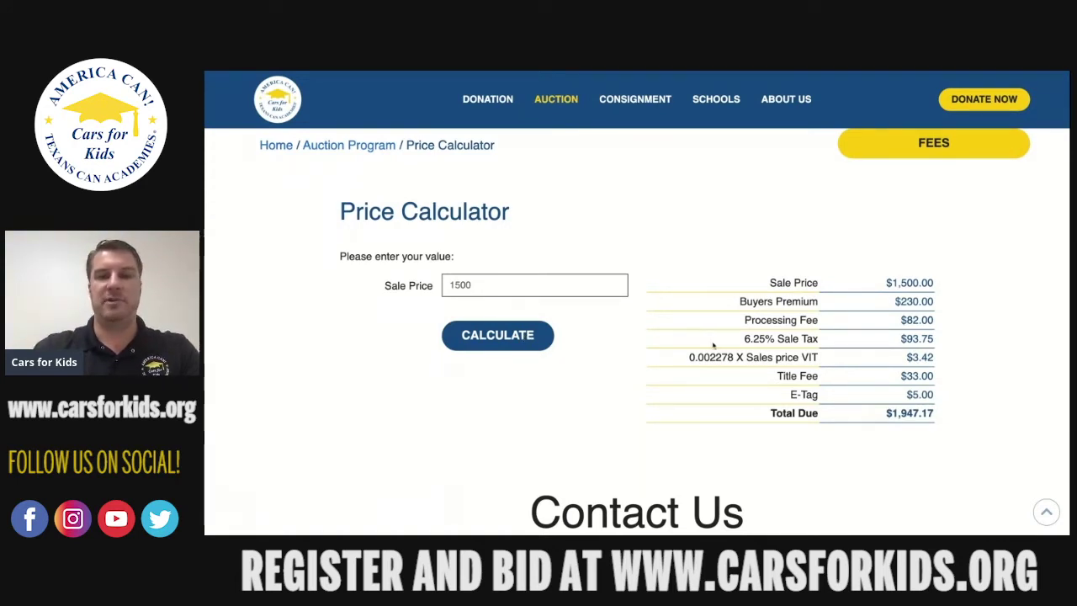
drag(887, 413, 934, 413)
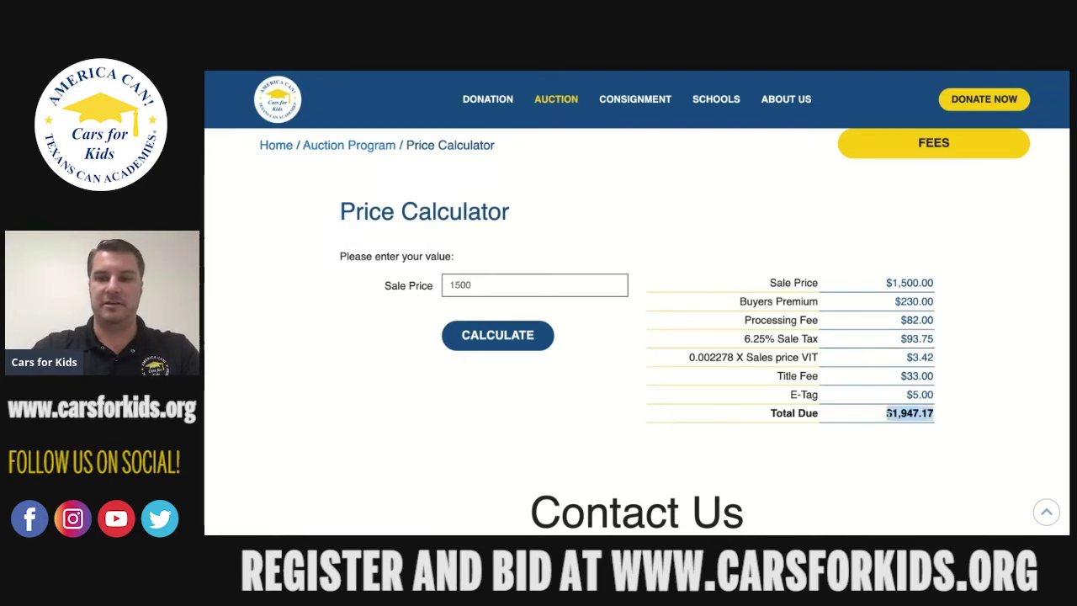
click(944, 419)
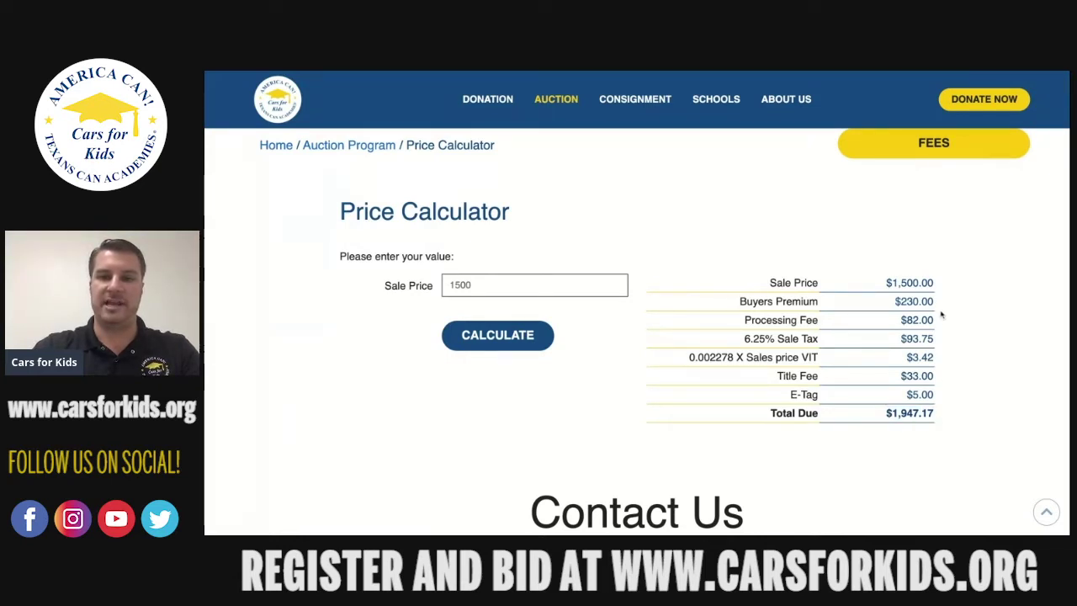
Try a 3000 sale price, calculate the $11,767.78 total for 10000, then open New Registration.
click(496, 288)
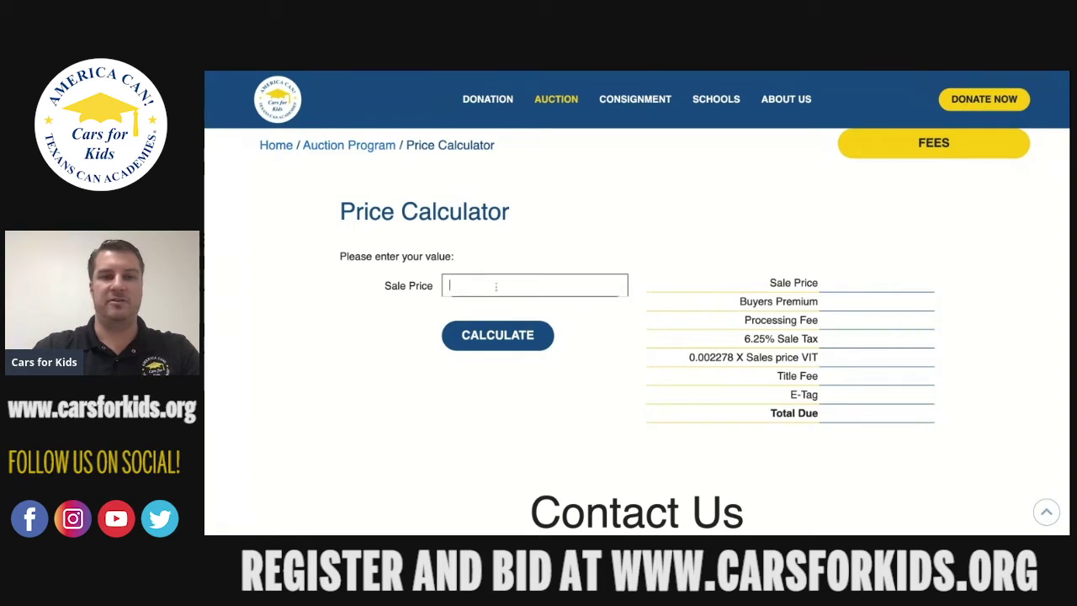
click(494, 334)
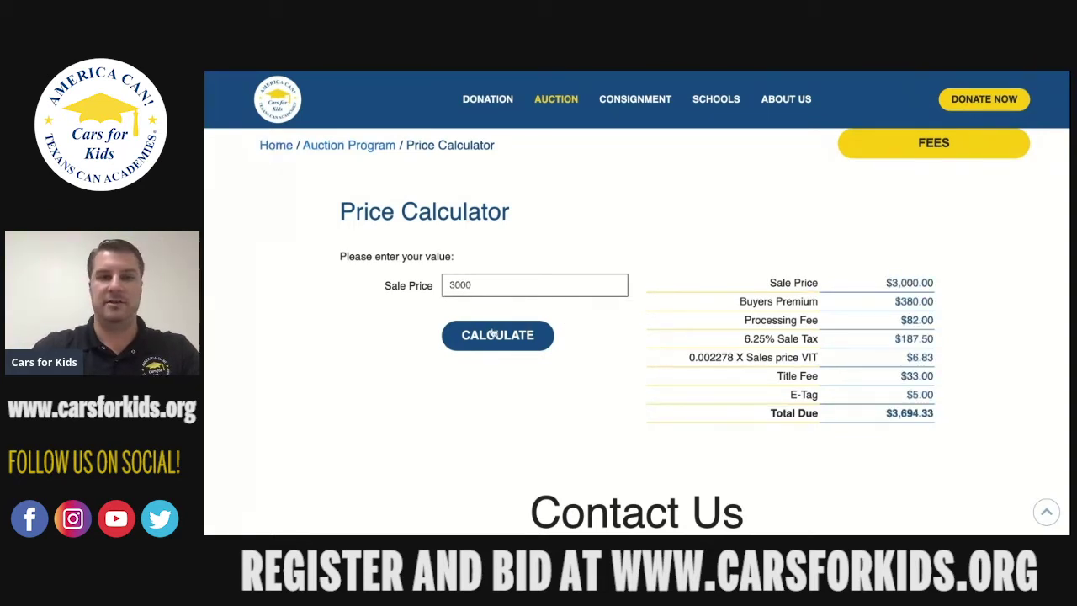
click(509, 290)
text(1000)
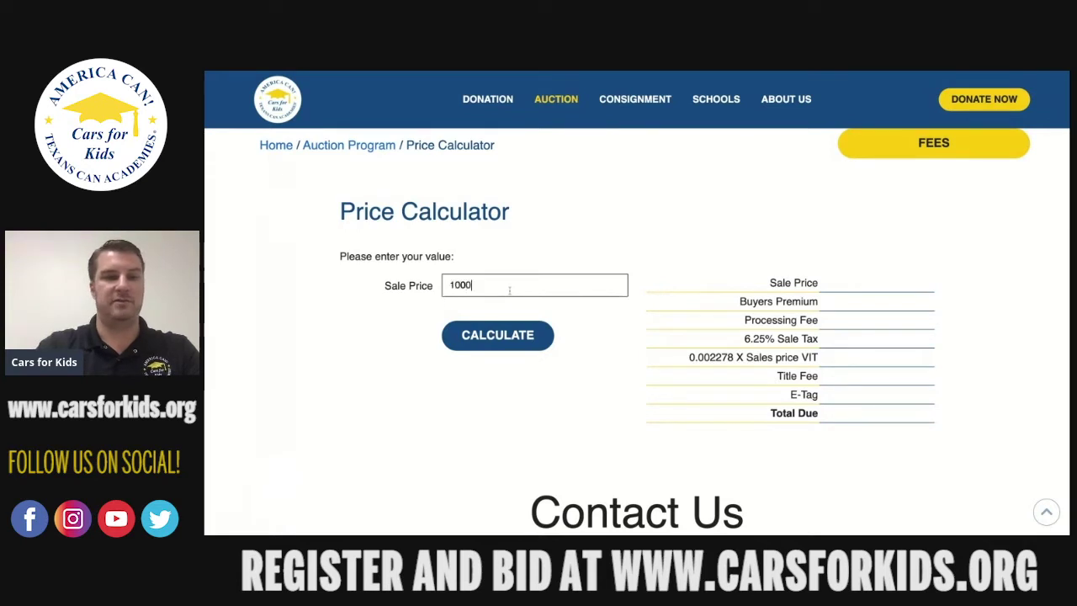
text(0)
click(506, 334)
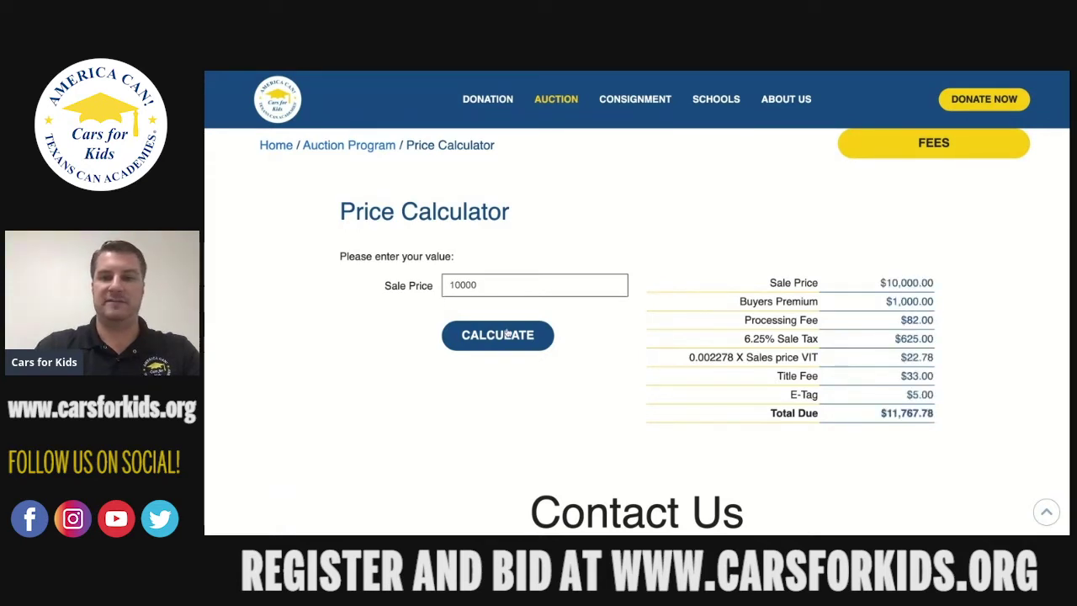
scroll(568, 368, up, 5)
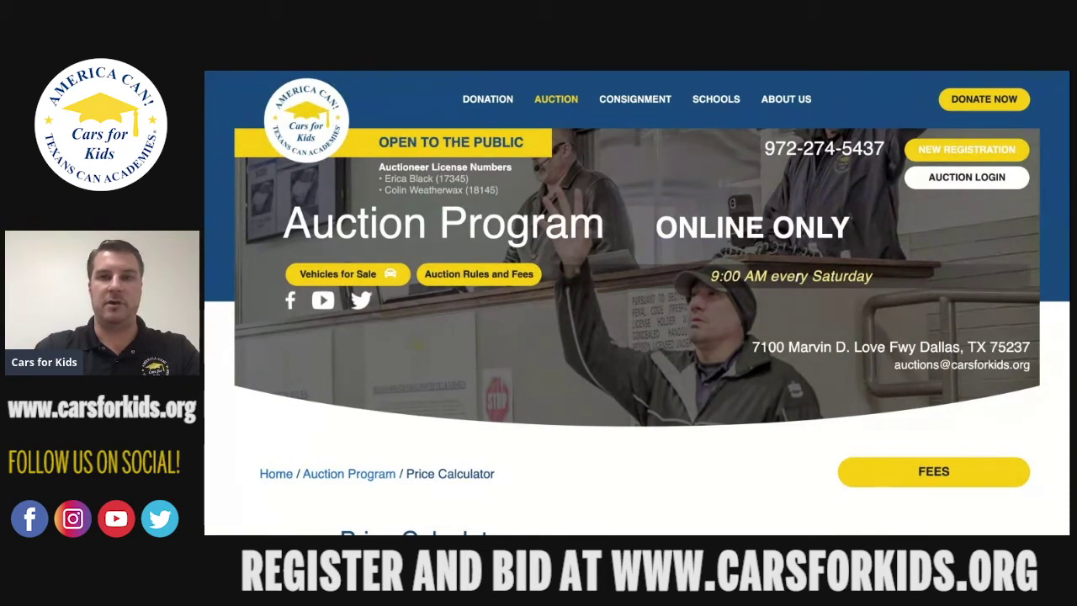
click(974, 153)
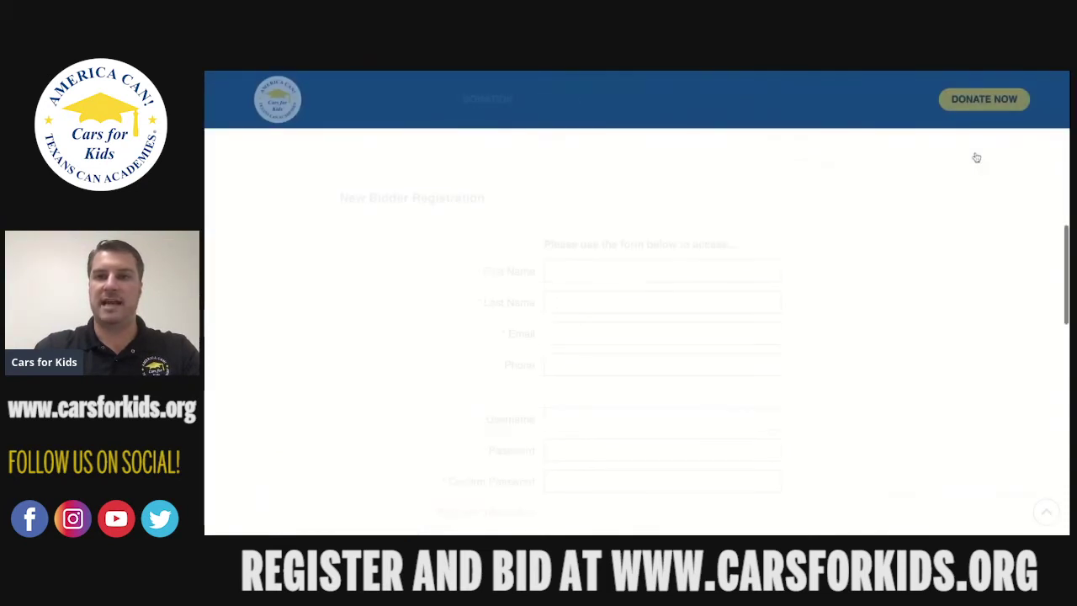
Enter the bidder's first name, last name and e-mail address.
scroll(920, 243, down, 1)
click(751, 229)
key(Tab)
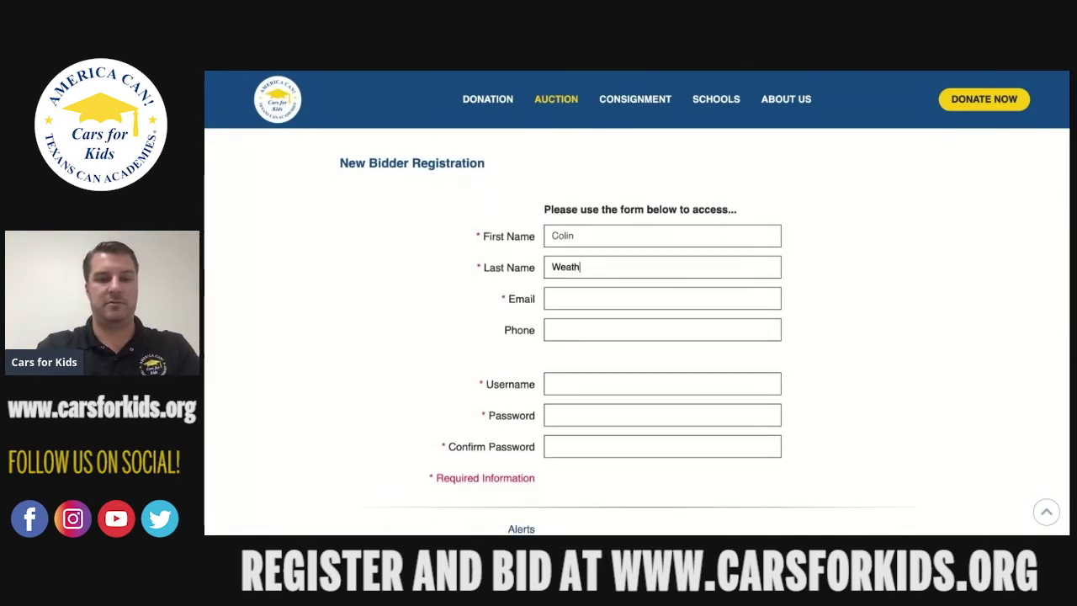
key(Tab)
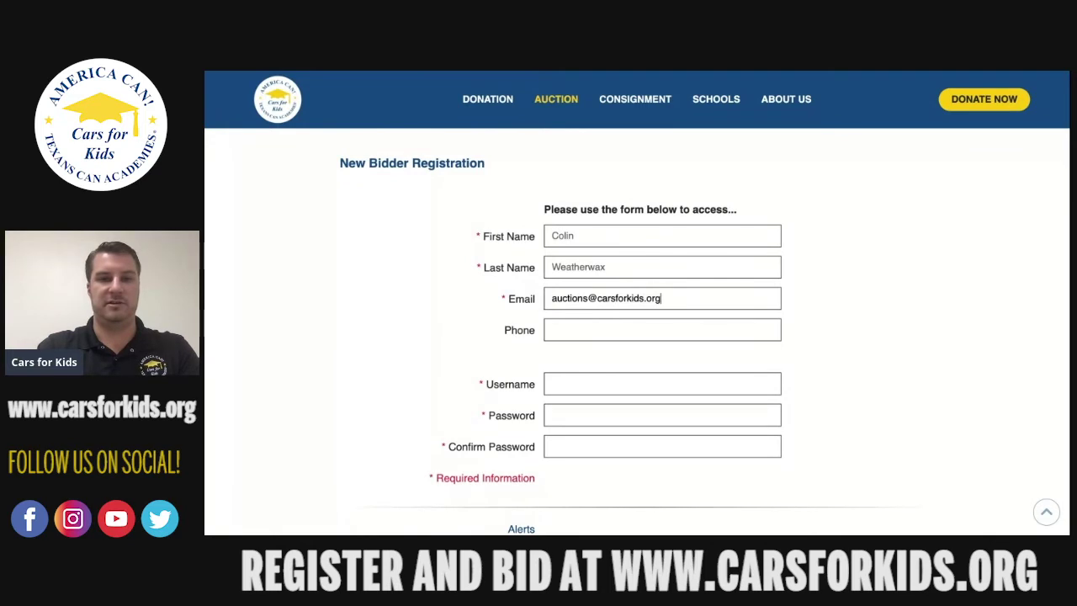
key(Tab)
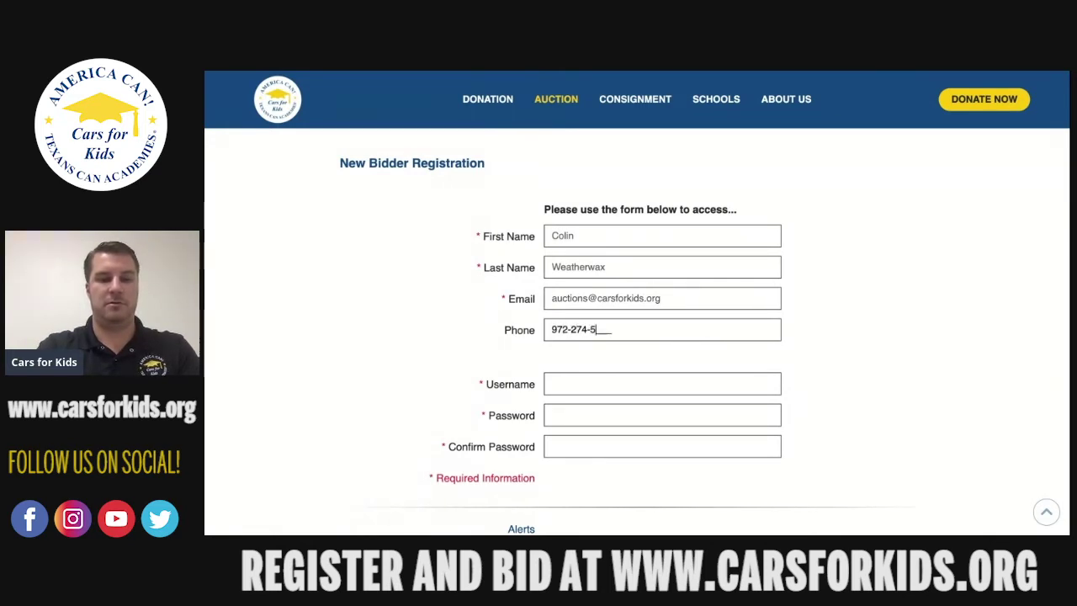
Choose a test username, then enter and confirm the account password.
click(687, 380)
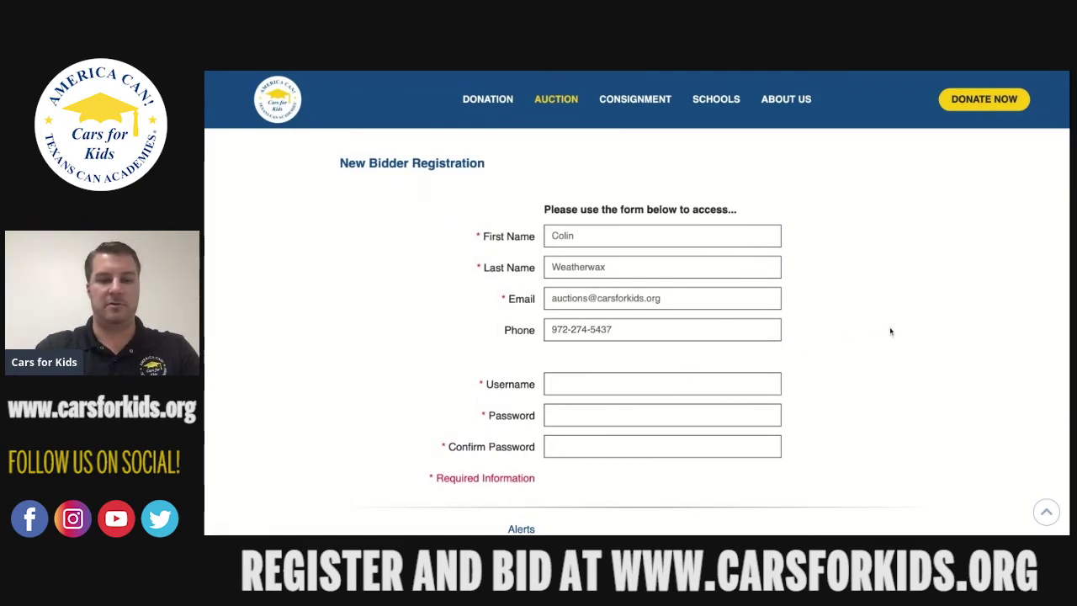
text(ColinTest10)
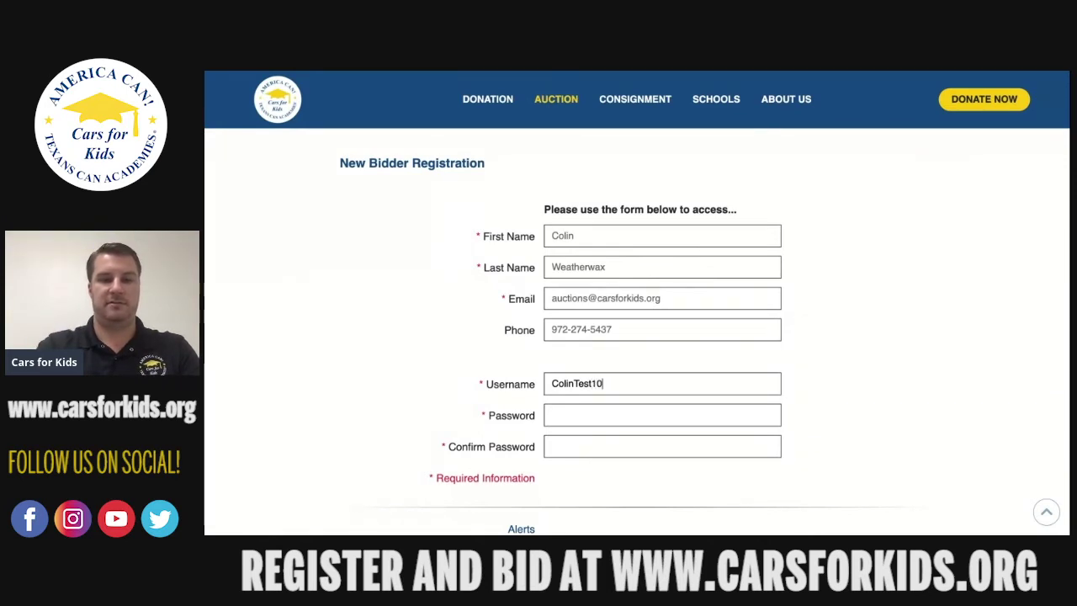
click(772, 418)
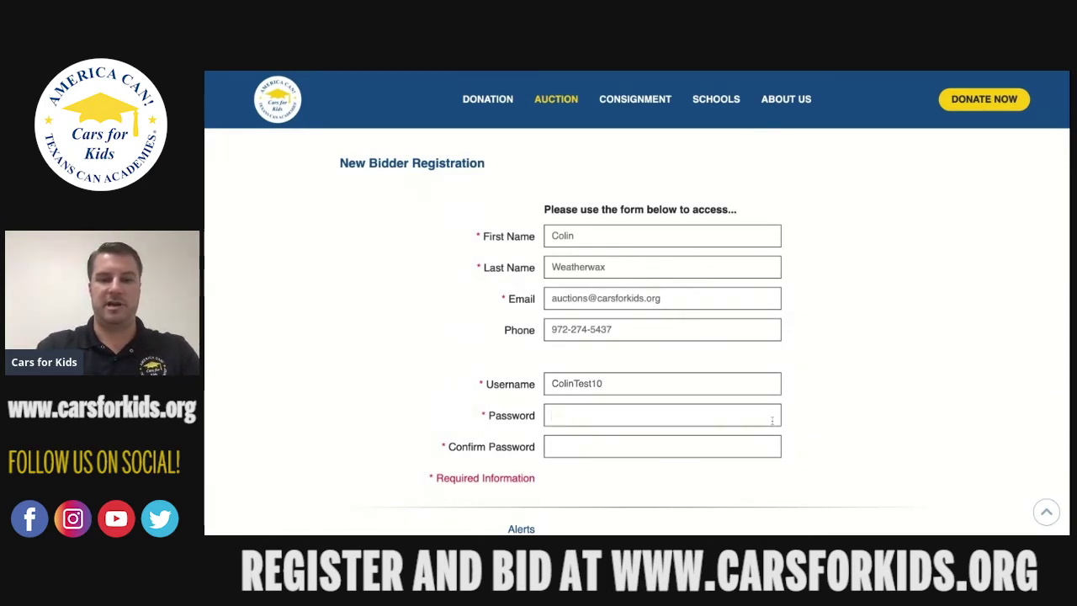
text(••••••••)
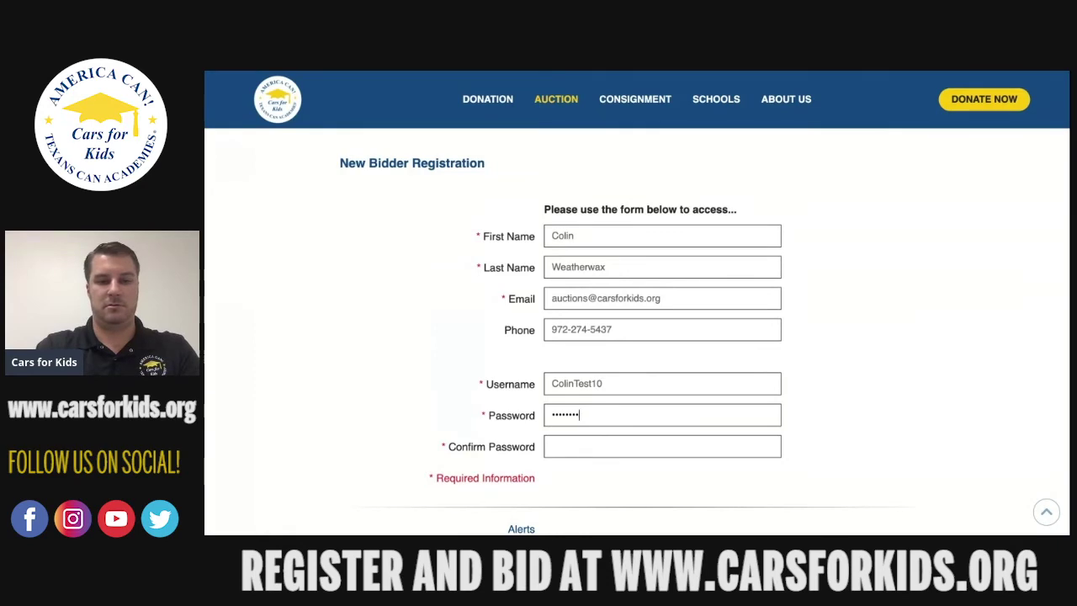
click(715, 453)
text(••)
Set alerts to 'Don't alert me at all', accept the terms, and submit the registration.
scroll(859, 436, down, 3)
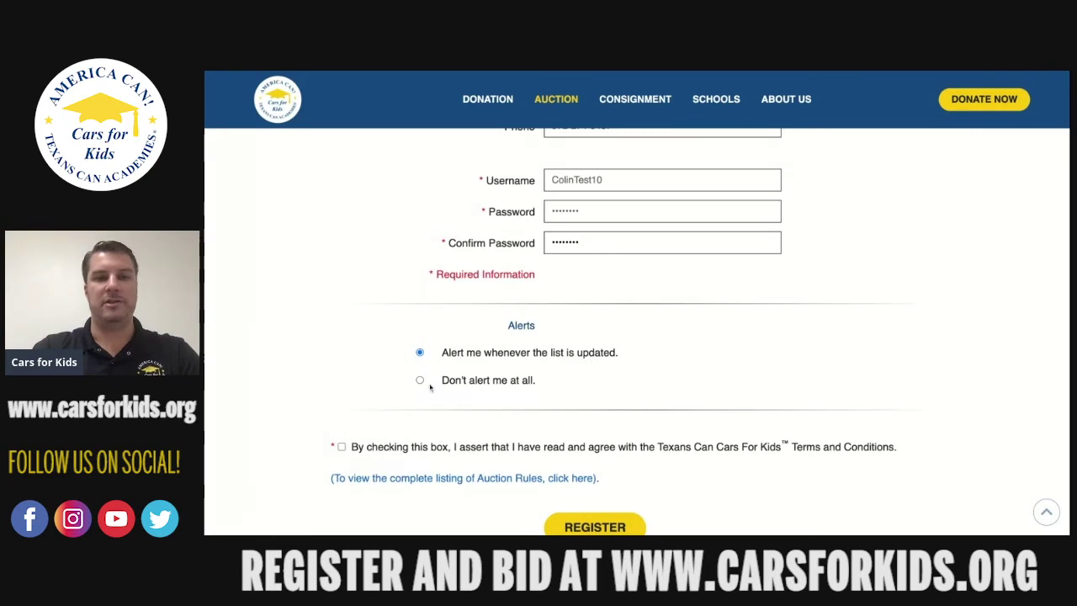
scroll(633, 360, down, 3)
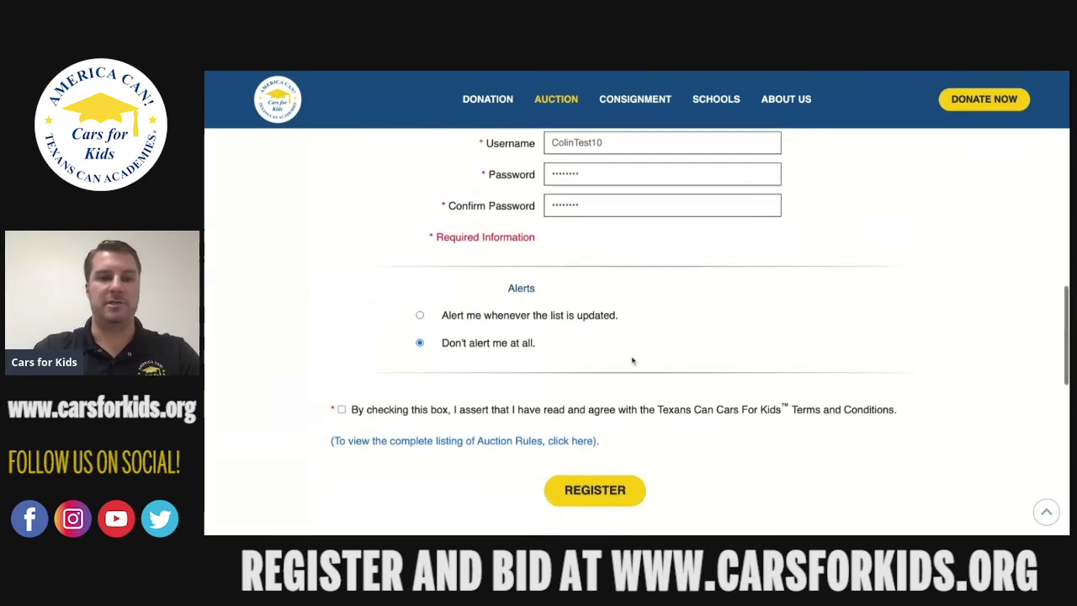
scroll(633, 360, up, 1)
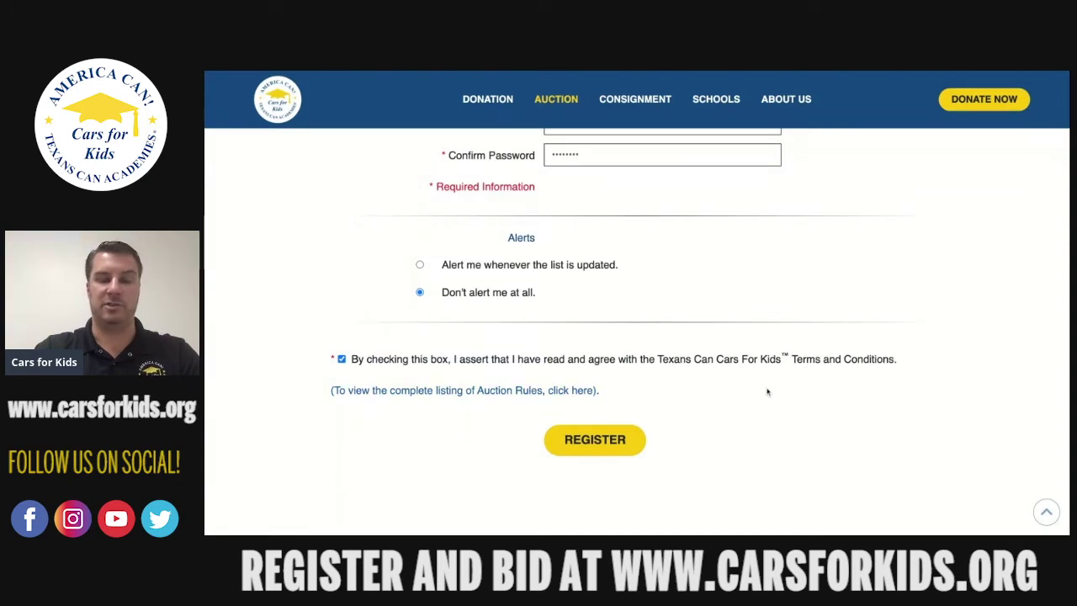
click(619, 439)
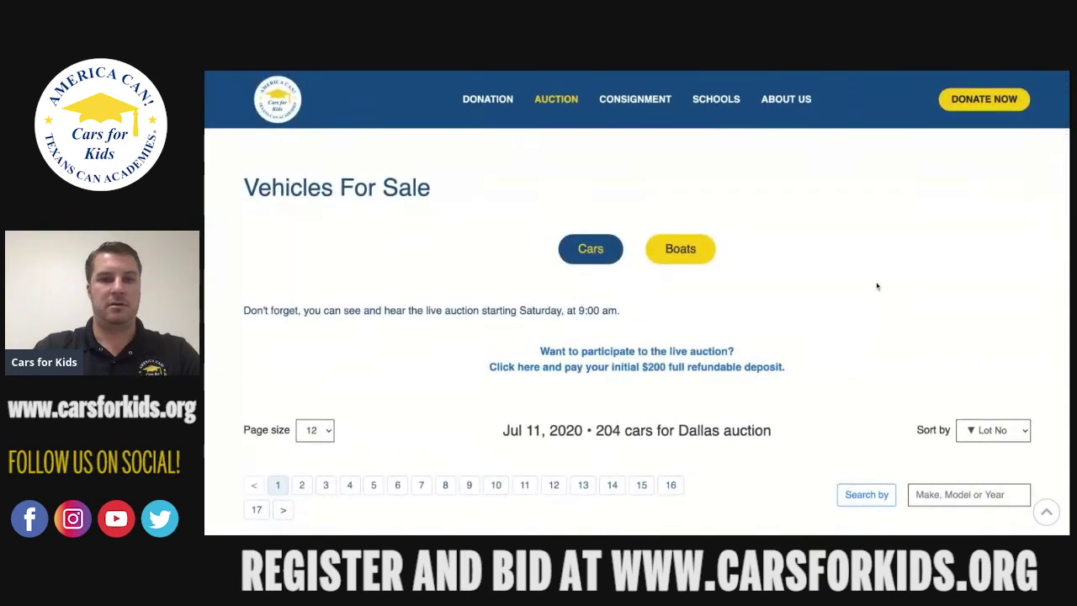
Scroll the Vehicles For Sale page to find the $200 refundable deposit link.
scroll(878, 286, down, 1)
scroll(877, 286, down, 2)
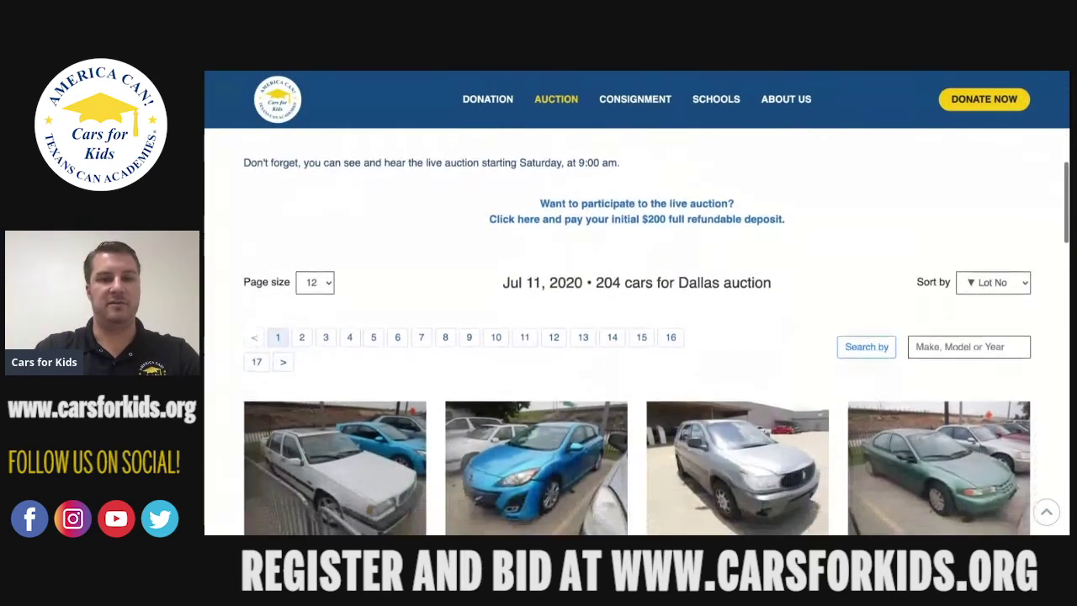
scroll(876, 286, up, 1)
scroll(639, 328, up, 1)
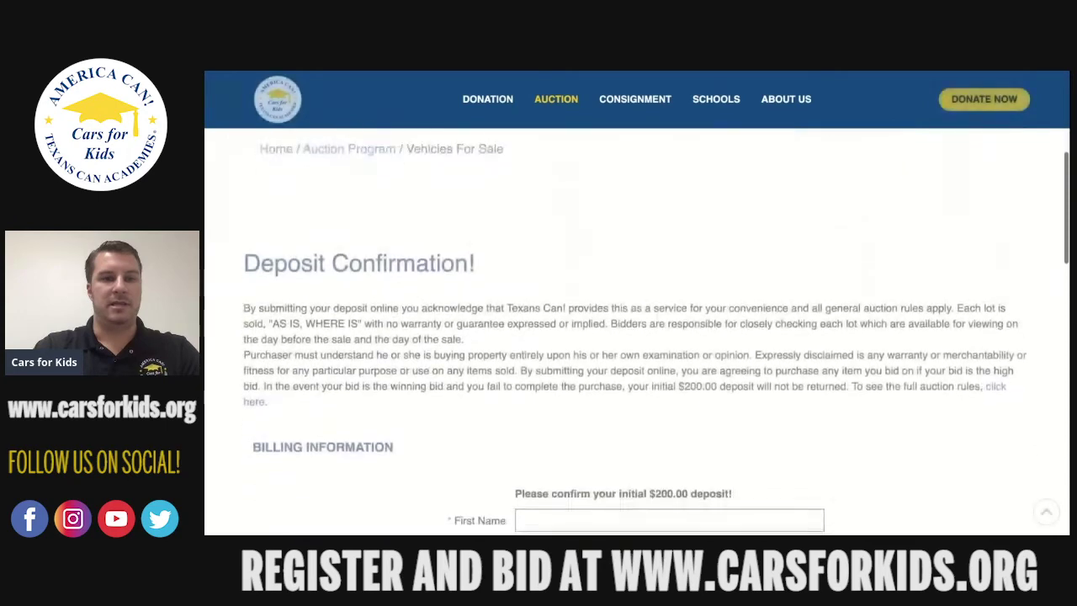
Enter the billing first name, last name and street address.
scroll(637, 305, down, 2)
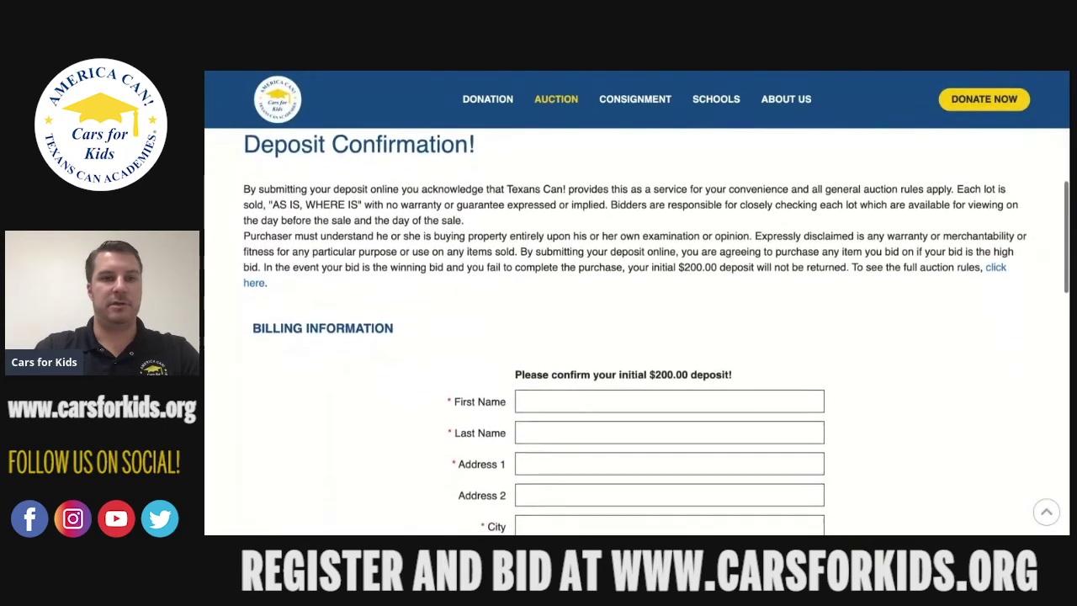
click(622, 345)
key(Tab)
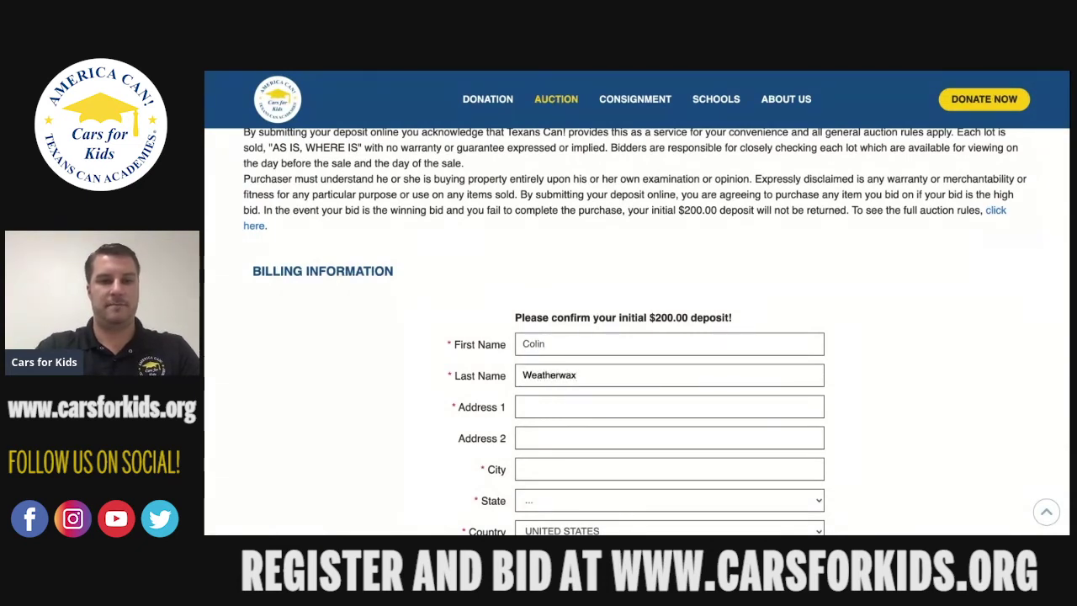
click(602, 405)
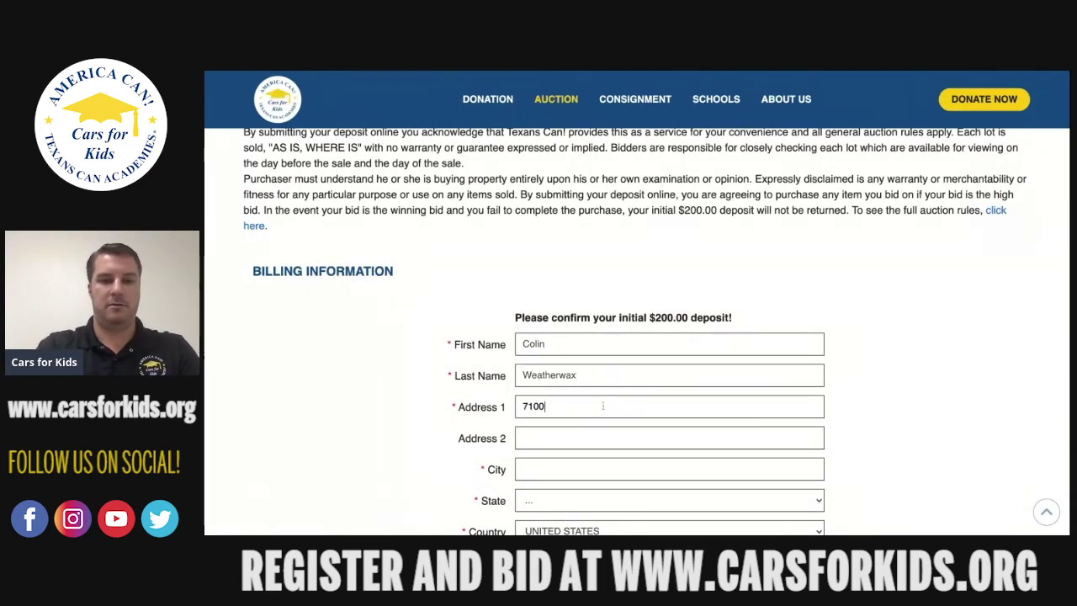
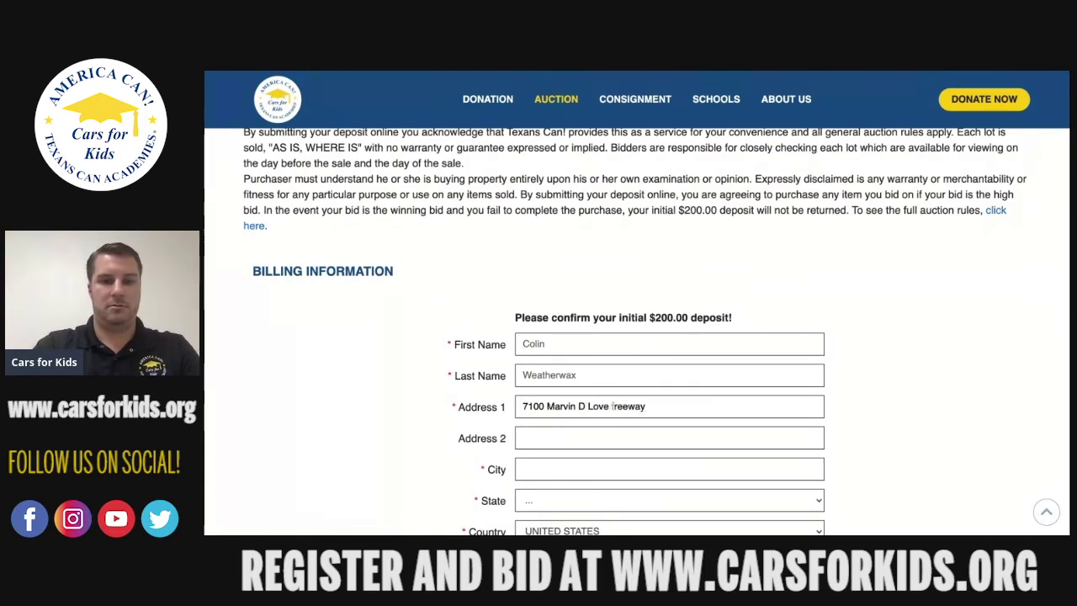
Fill in the billing city, state and zip code.
scroll(778, 402, down, 2)
click(725, 360)
text(Dallas)
key(Tab)
key(t)
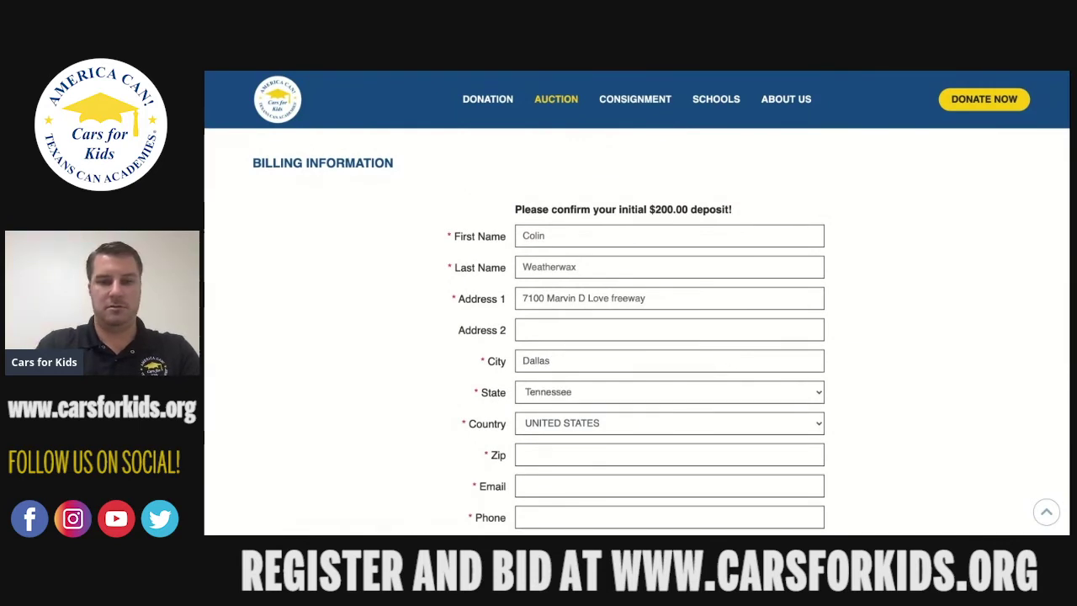
key(t)
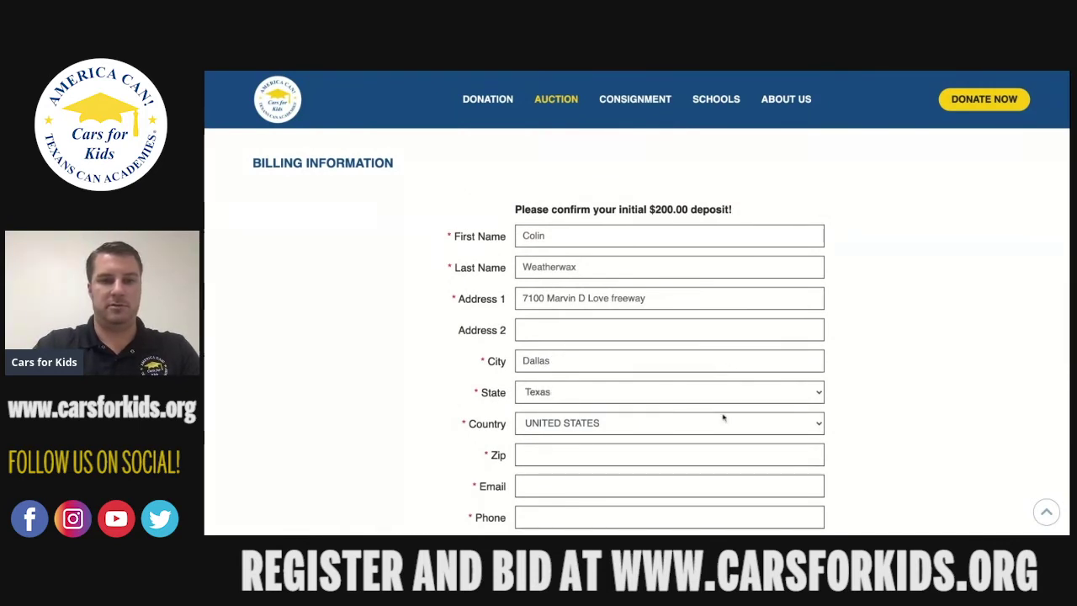
click(632, 454)
text(75237)
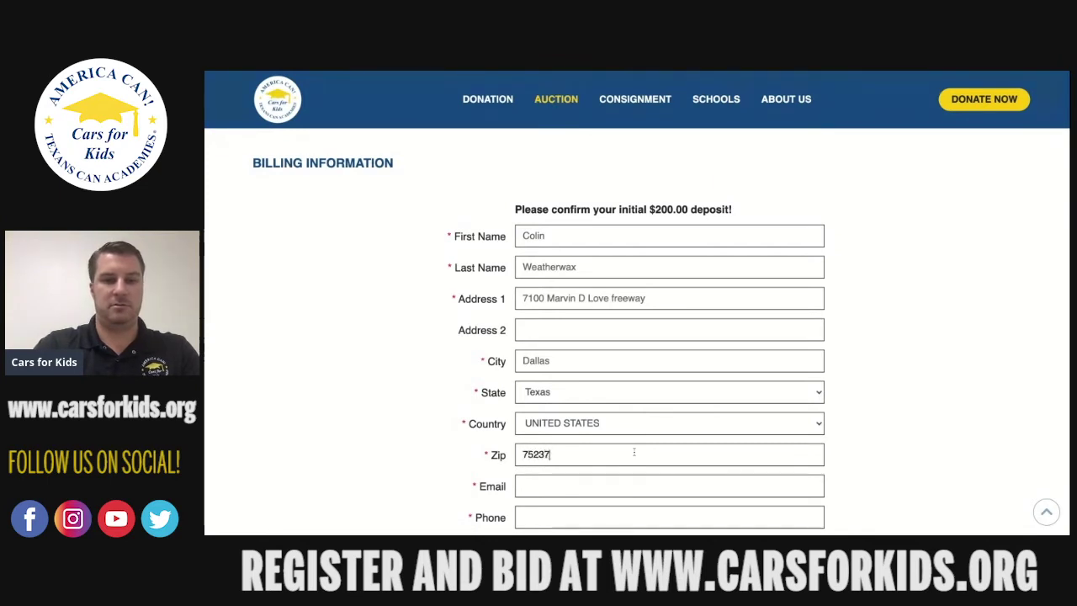
scroll(589, 471, down, 2)
Add the contact e-mail and phone number, correcting a typo, then submit for secure payment.
click(599, 387)
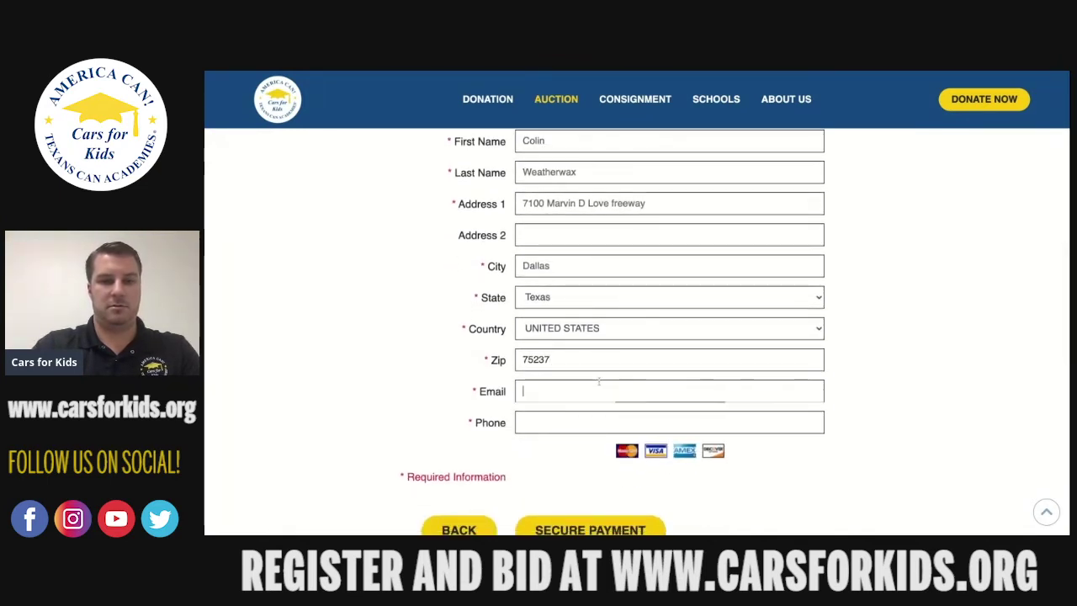
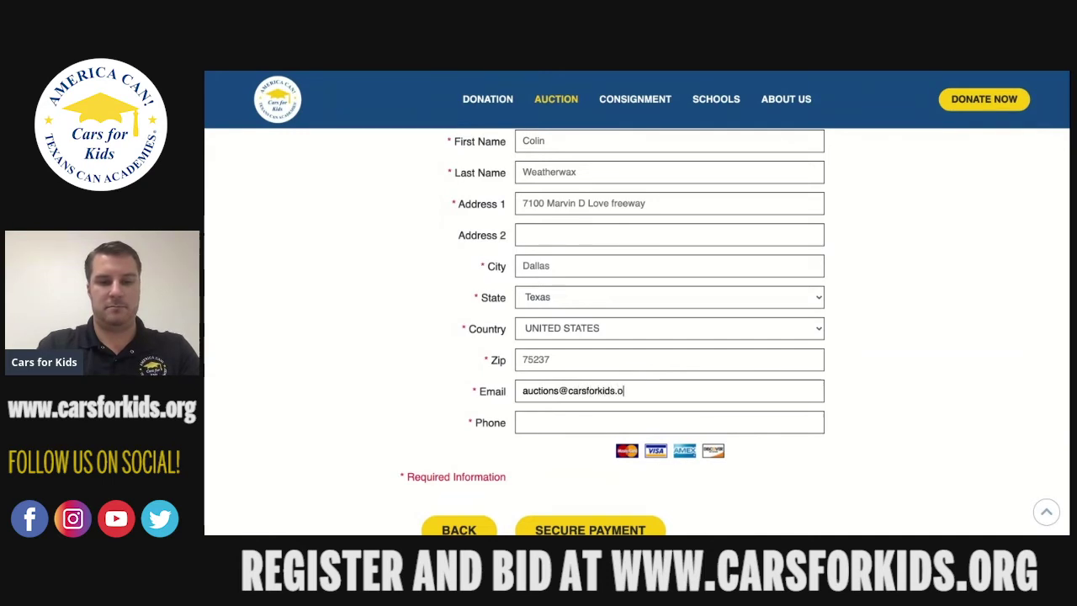
click(576, 421)
text(469)
key(BackSpace)
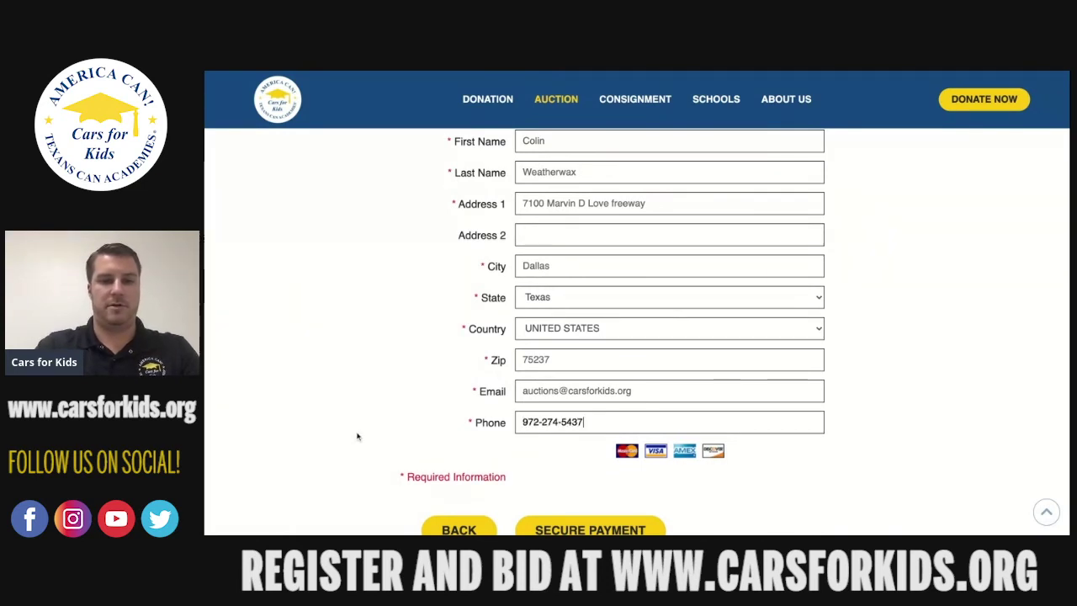
scroll(356, 434, down, 2)
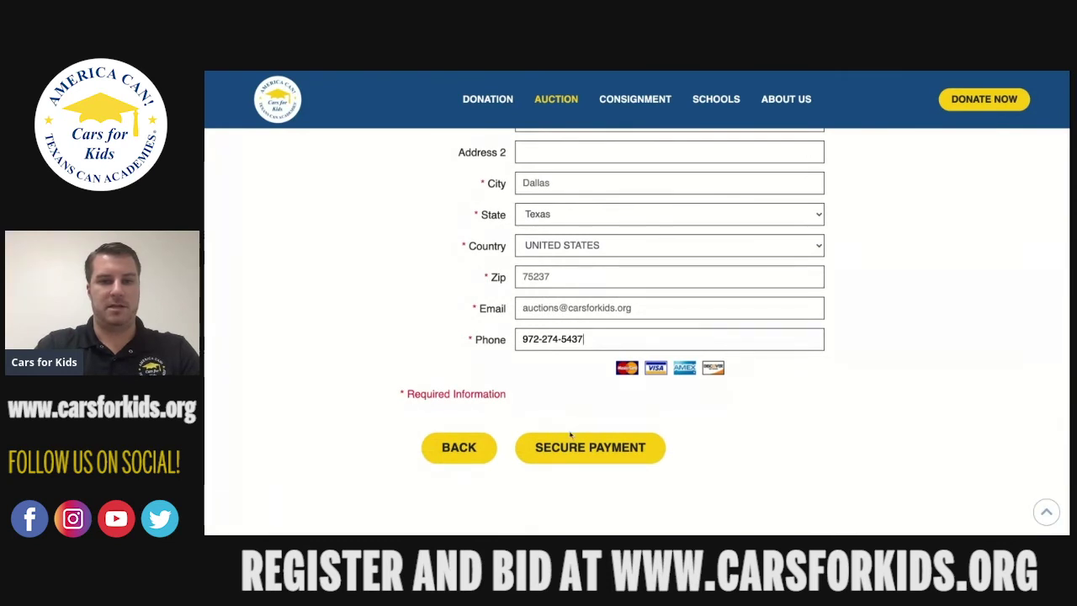
click(592, 452)
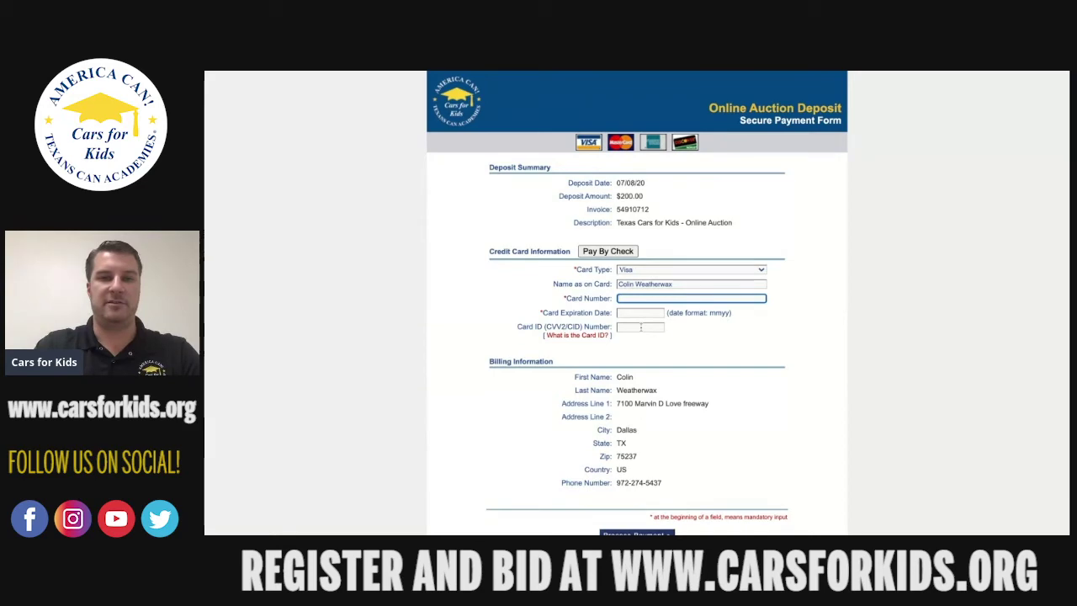
Look over the $200.00 Online Auction Deposit secure payment form.
scroll(799, 350, down, 1)
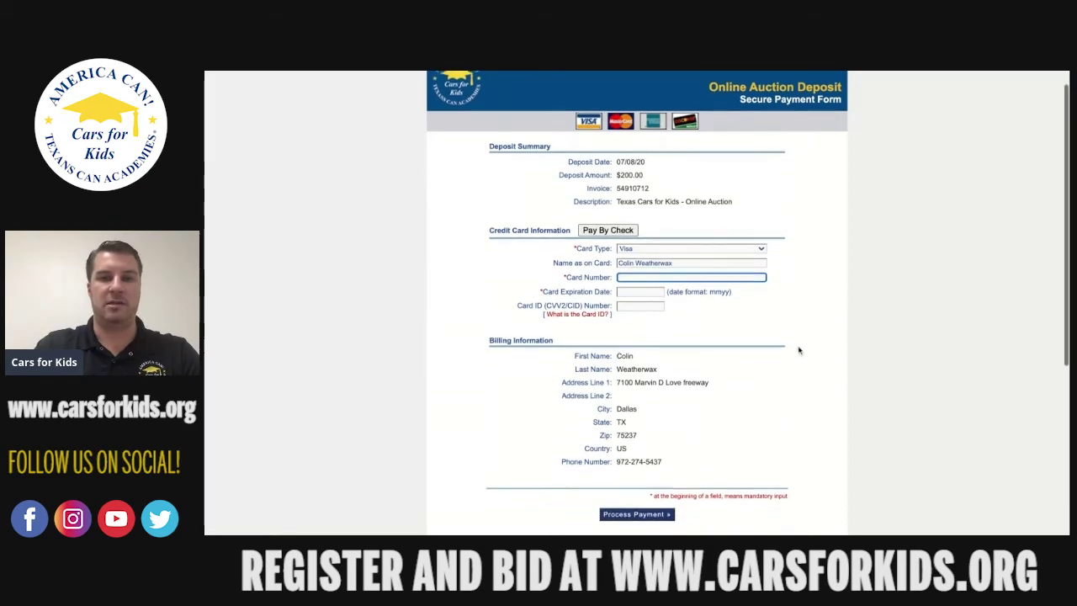
scroll(799, 350, up, 1)
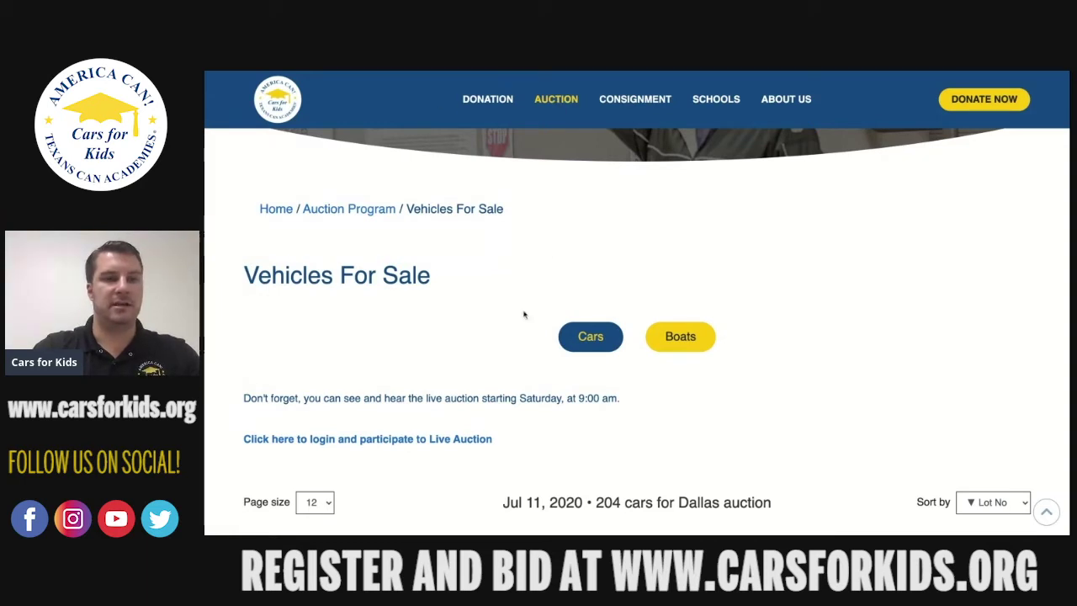
Scroll the Vehicles For Sale list to reach the live auction login link.
scroll(524, 315, down, 1)
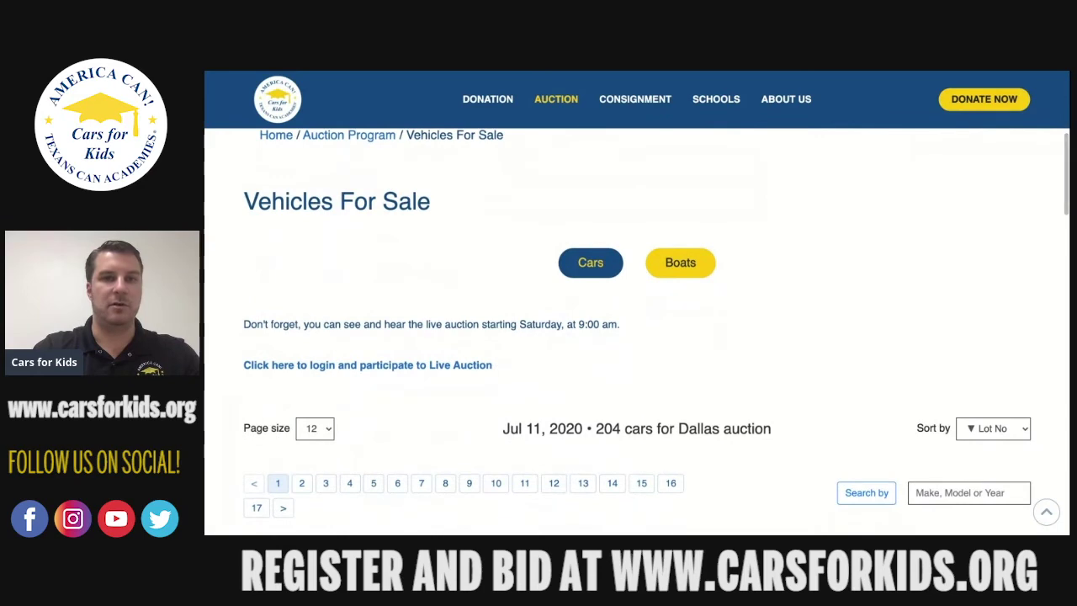
scroll(656, 332, down, 1)
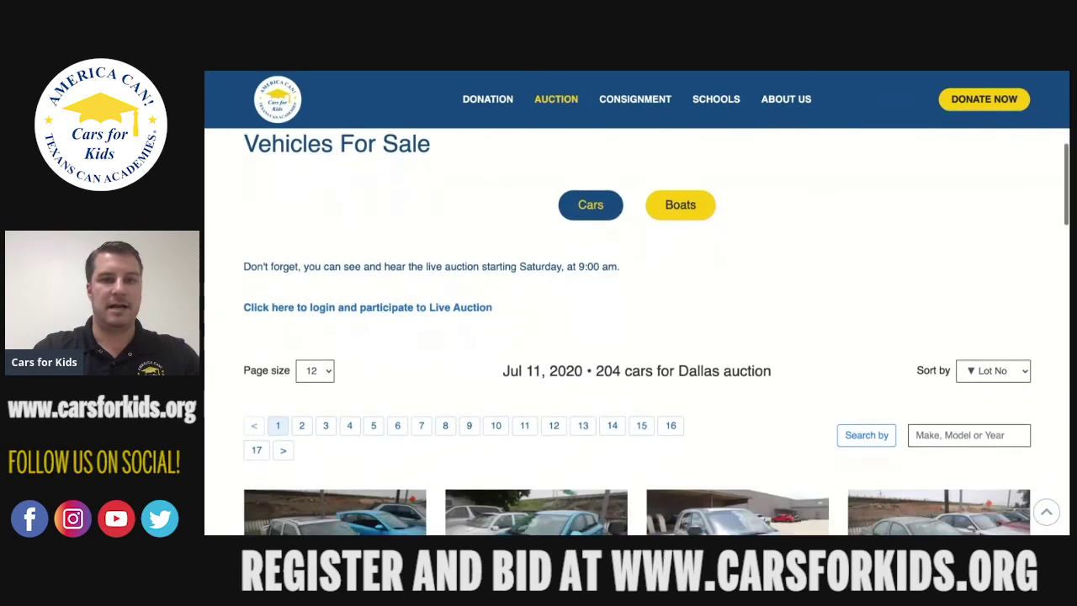
scroll(656, 332, up, 1)
scroll(656, 332, down, 1)
scroll(656, 332, down, 1)
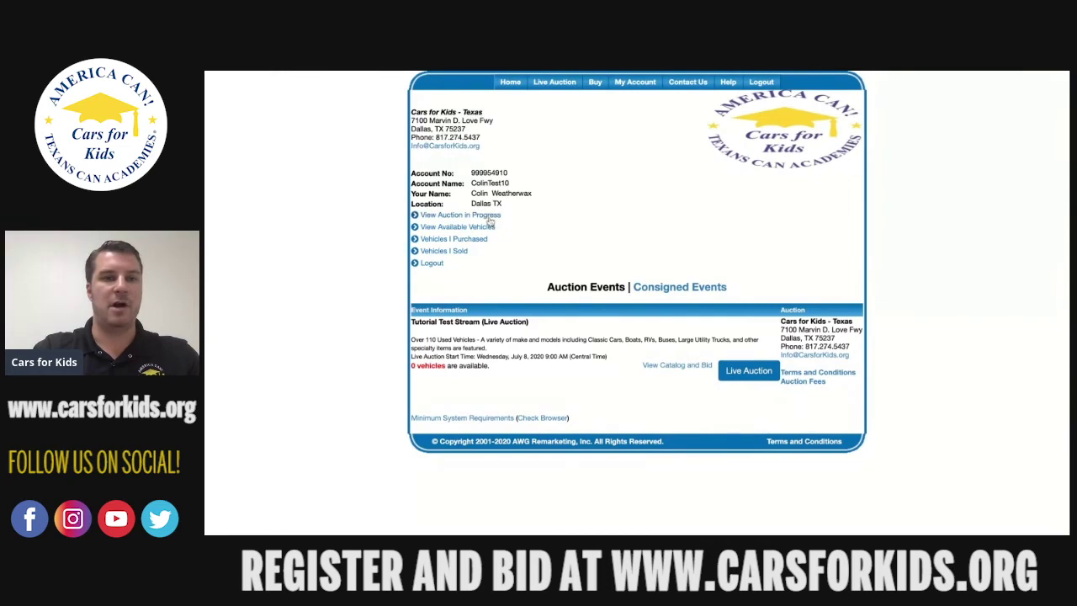
Open the auction in progress and select the Tutorial Test Stream event.
click(491, 217)
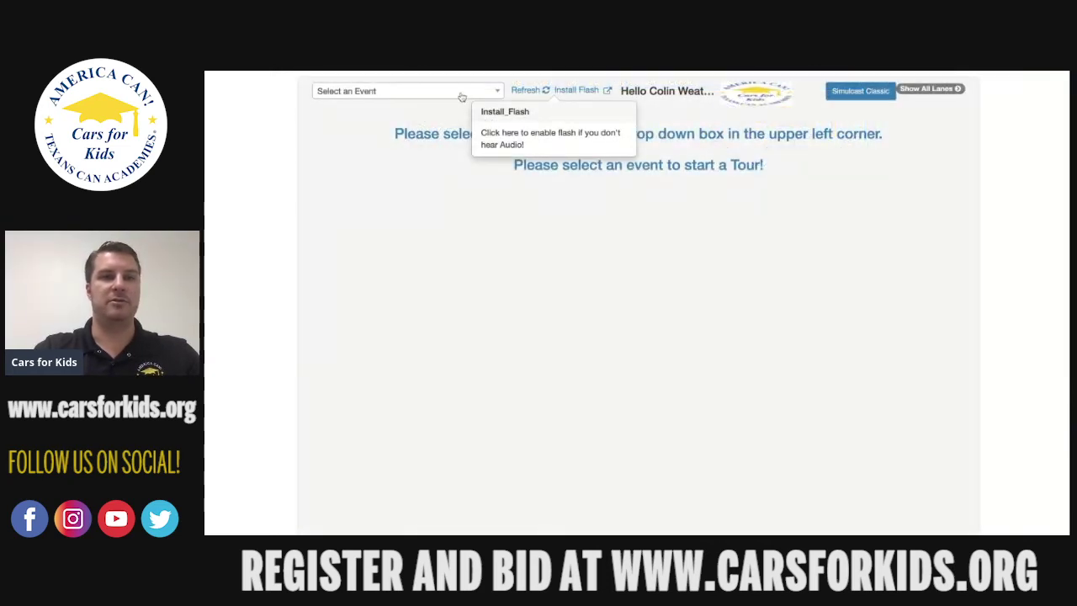
click(462, 91)
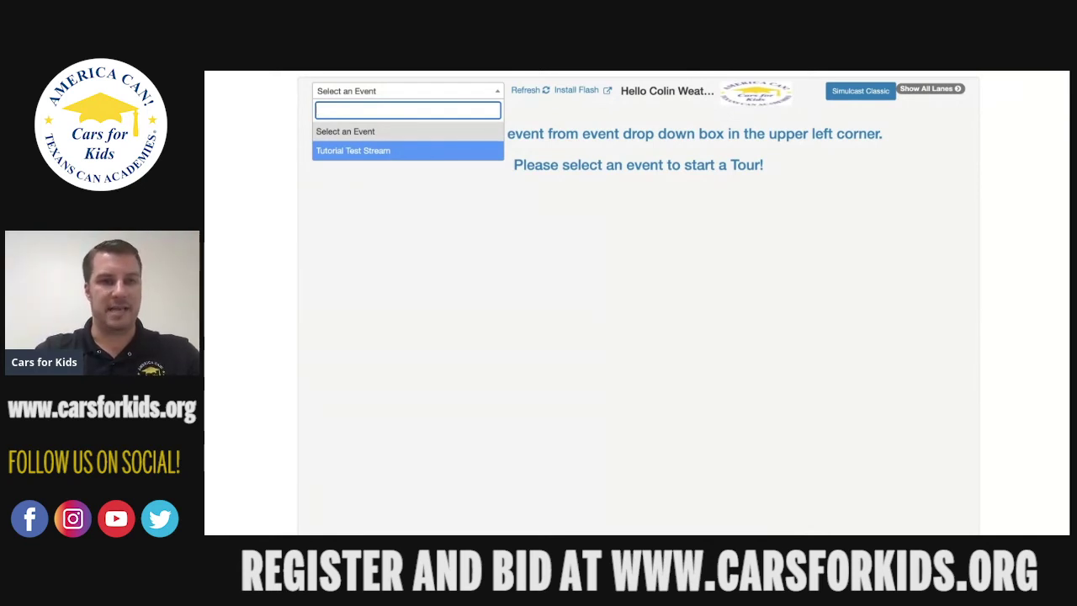
click(442, 150)
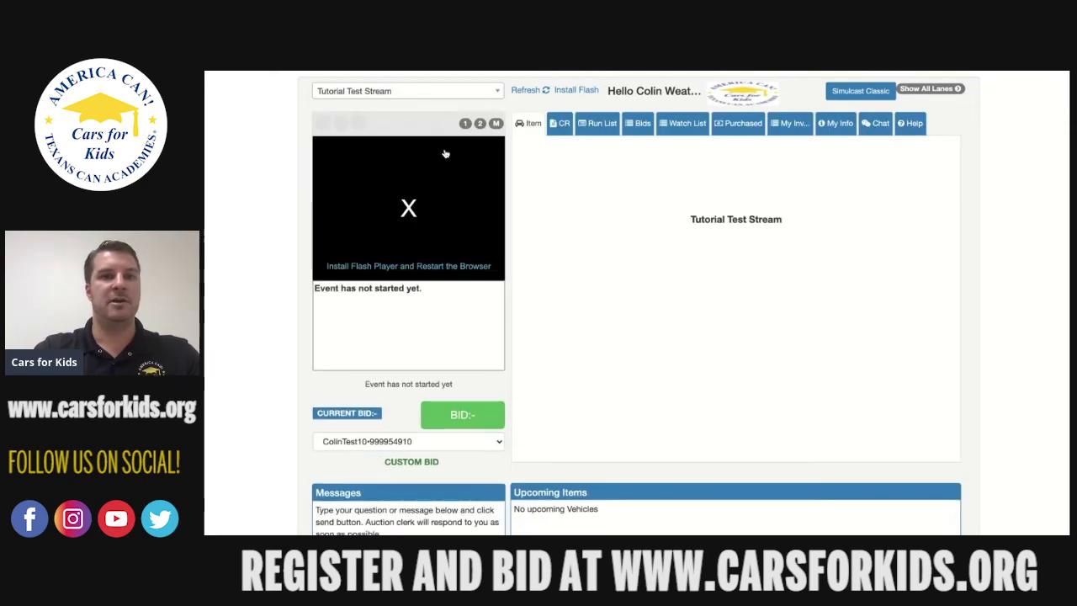
scroll(272, 275, down, 3)
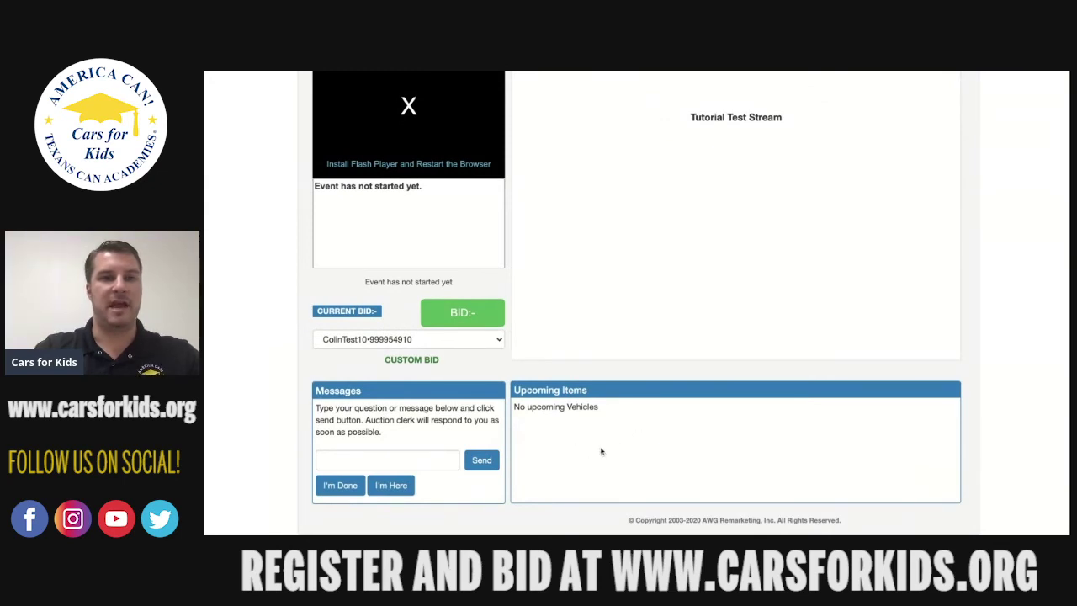
scroll(600, 452, up, 1)
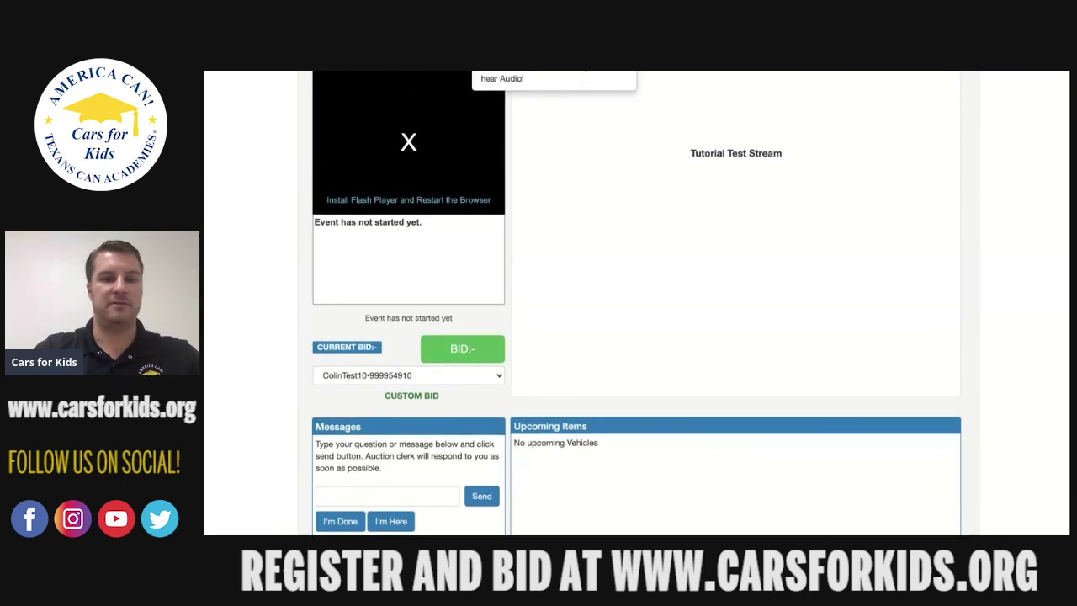
scroll(600, 451, down, 1)
scroll(601, 452, up, 3)
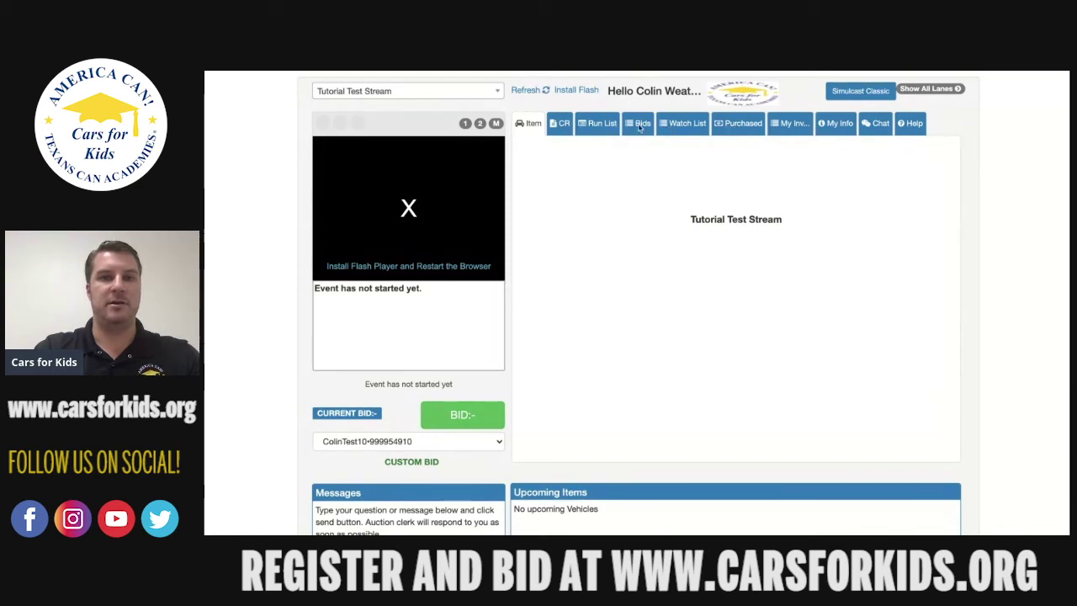
click(680, 128)
click(644, 129)
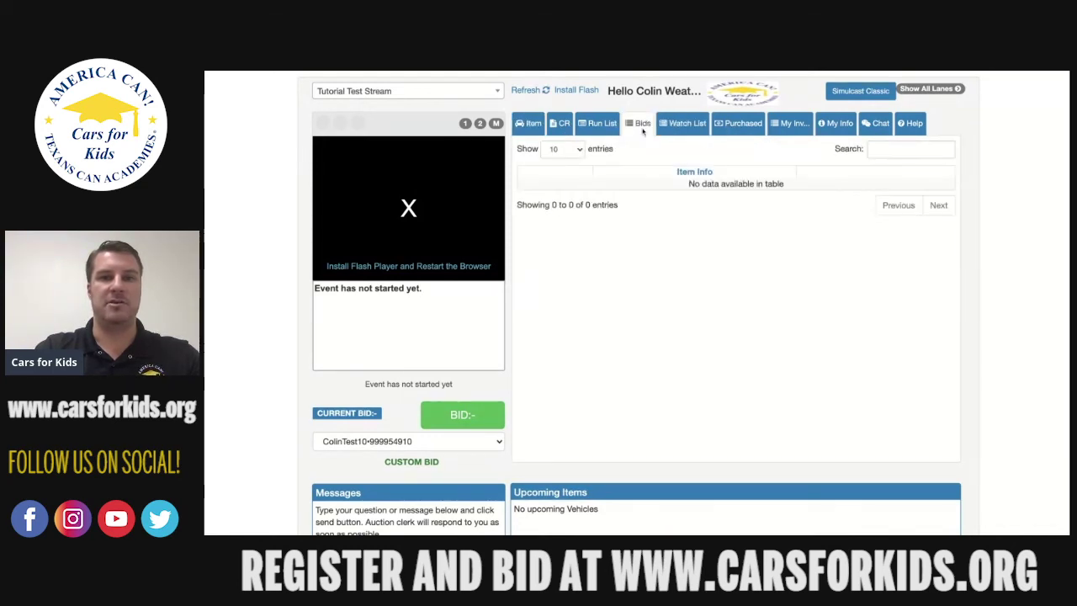
click(608, 128)
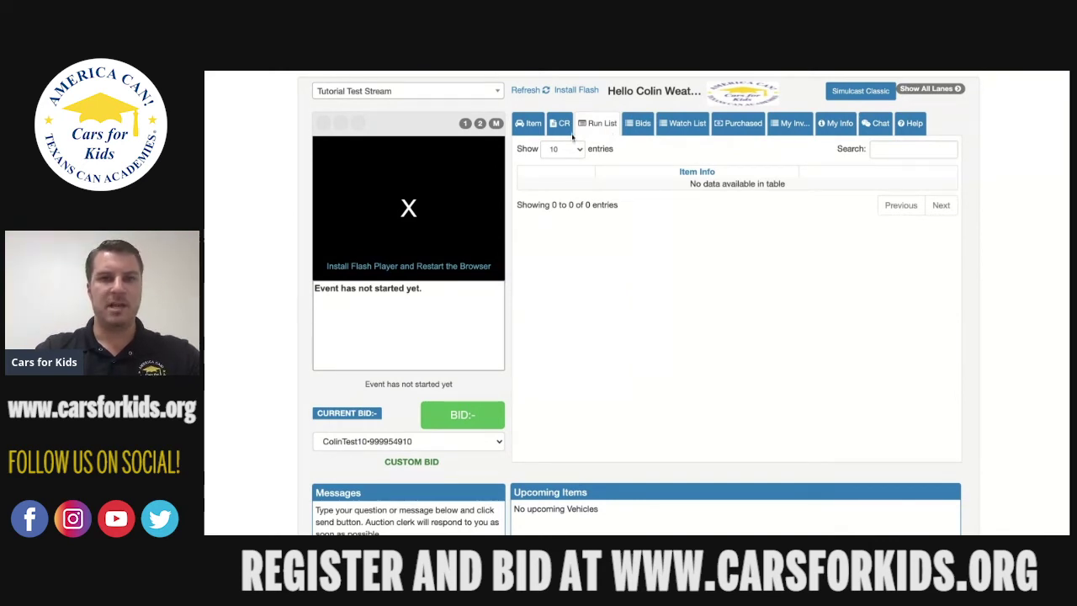
click(533, 126)
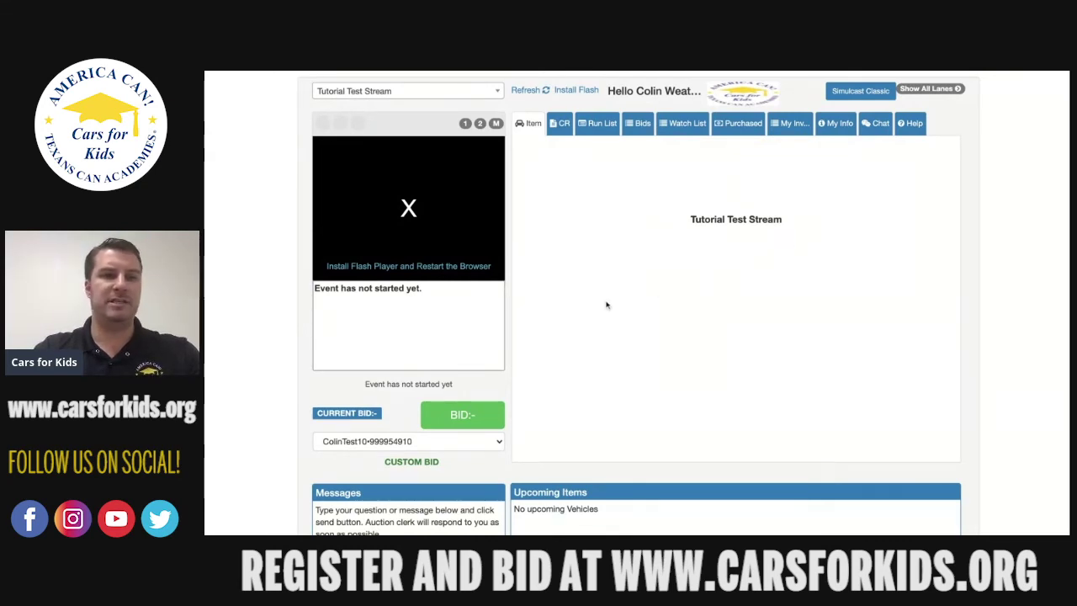
Enable Flash and reload the console so the Tutorial Test Stream camera feed plays.
click(408, 266)
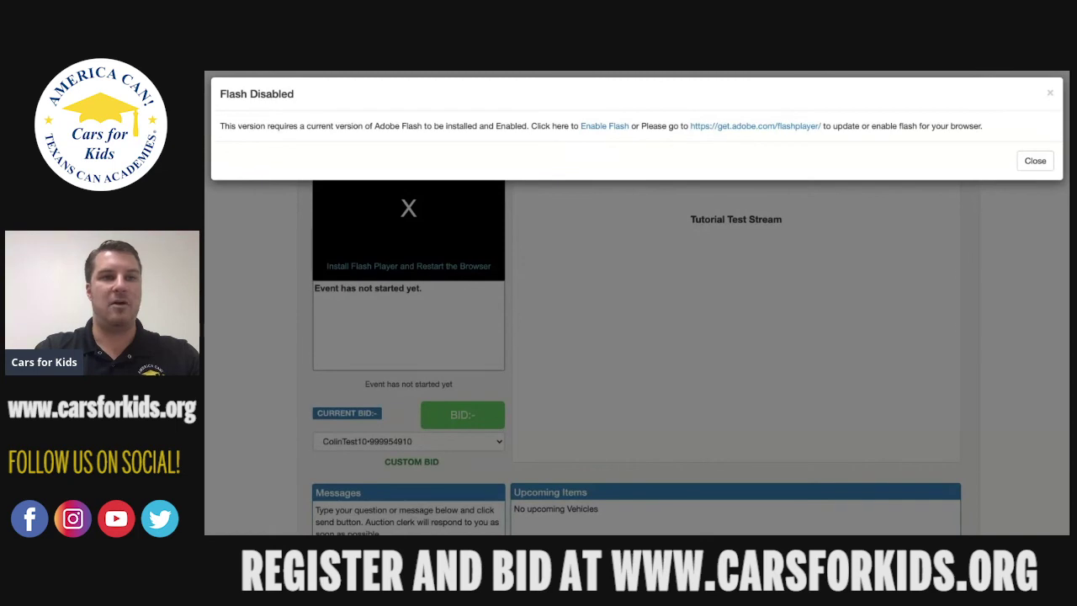
key(super+r)
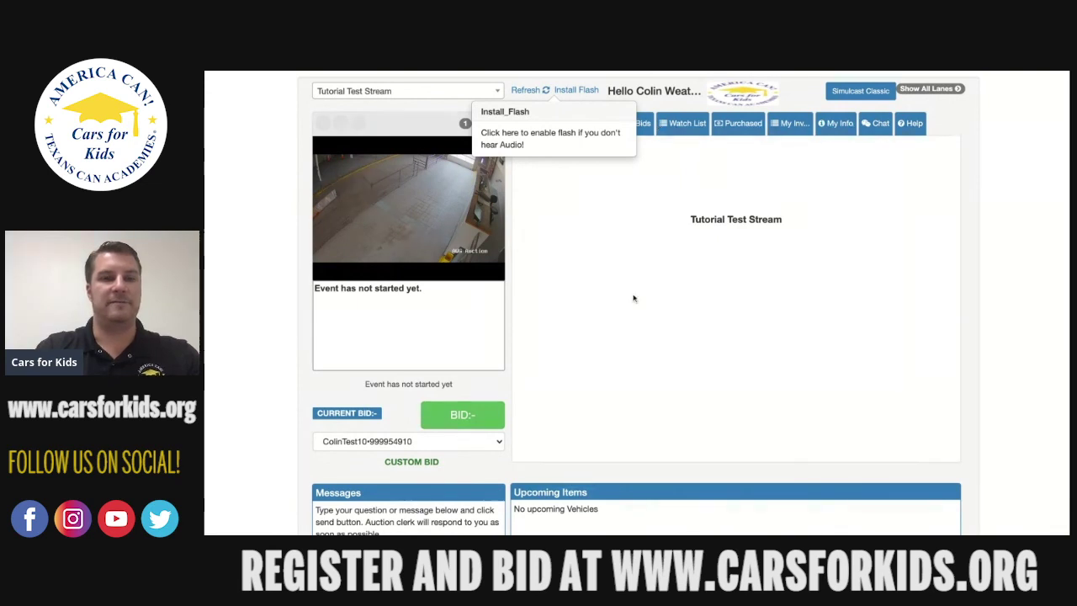
scroll(633, 298, down, 1)
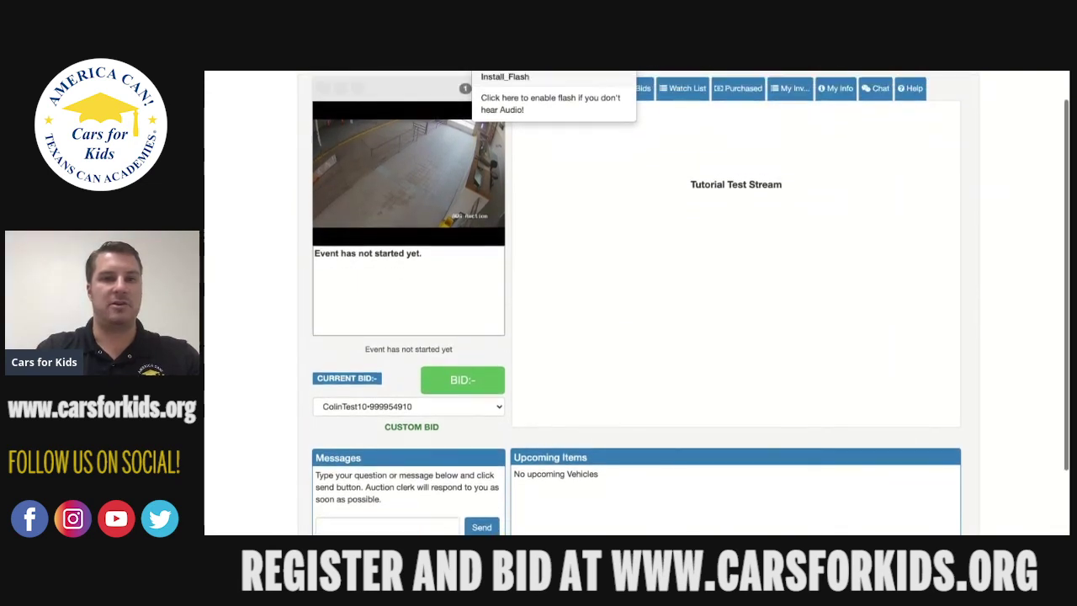
scroll(691, 303, up, 1)
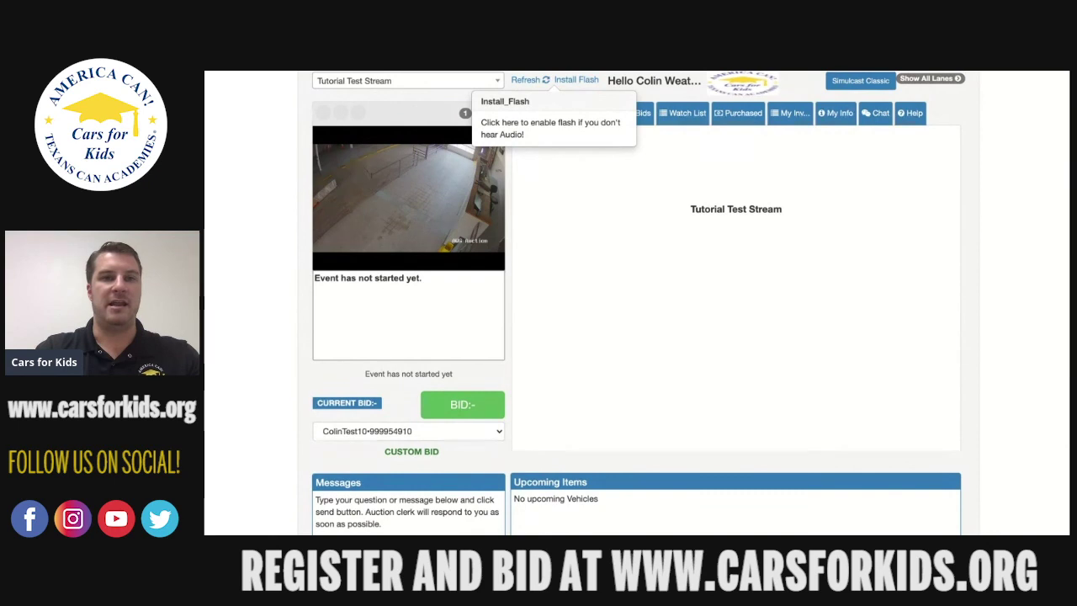
scroll(634, 303, up, 1)
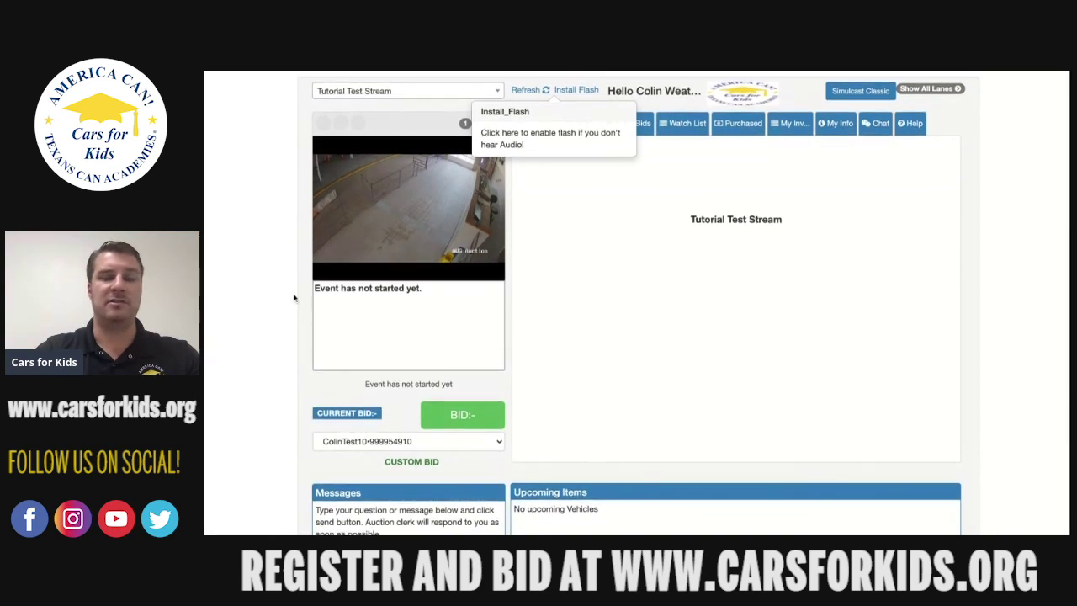